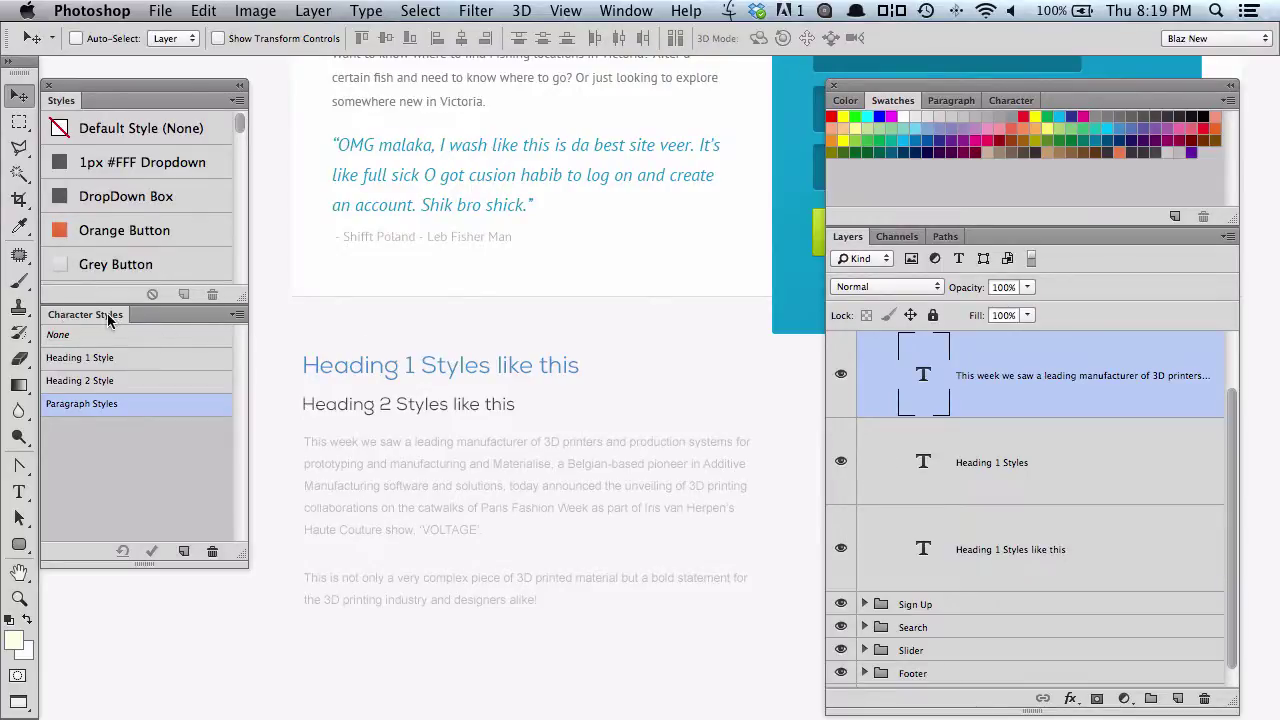
Dock the Character Styles panel together with the saved styles list.
drag(120, 318, 490, 293)
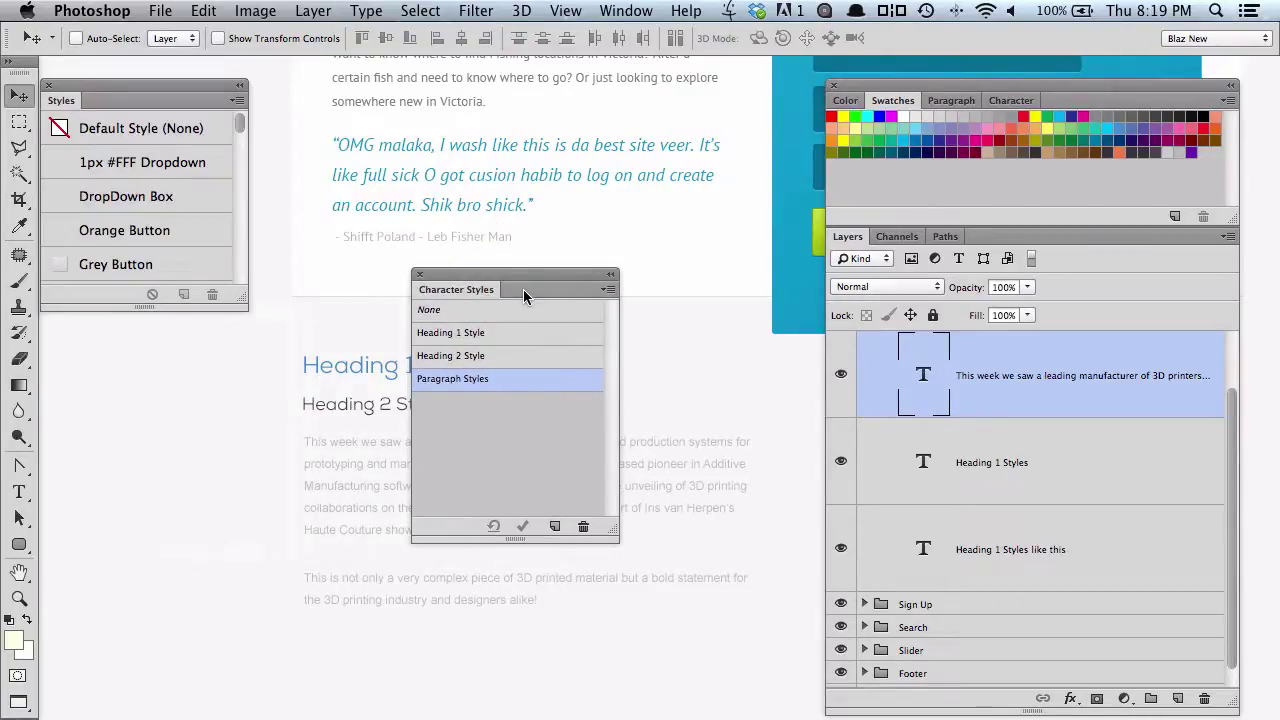
drag(508, 275, 474, 277)
click(389, 282)
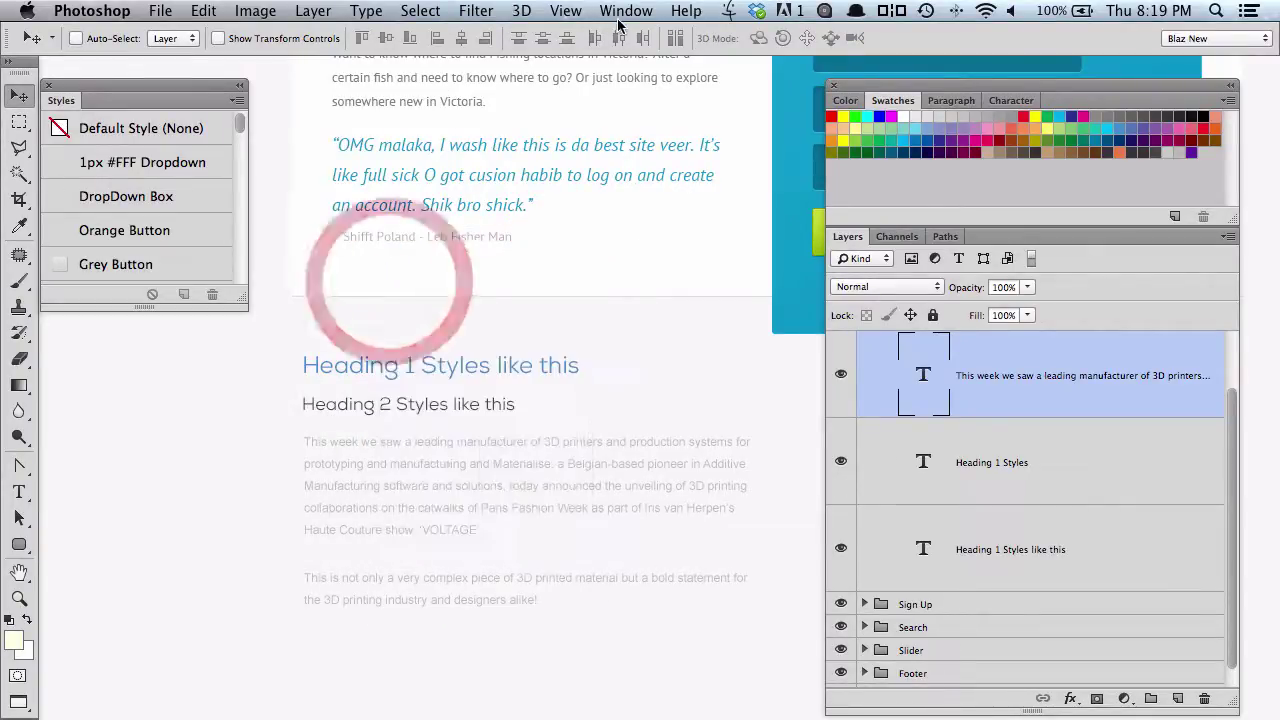
click(622, 12)
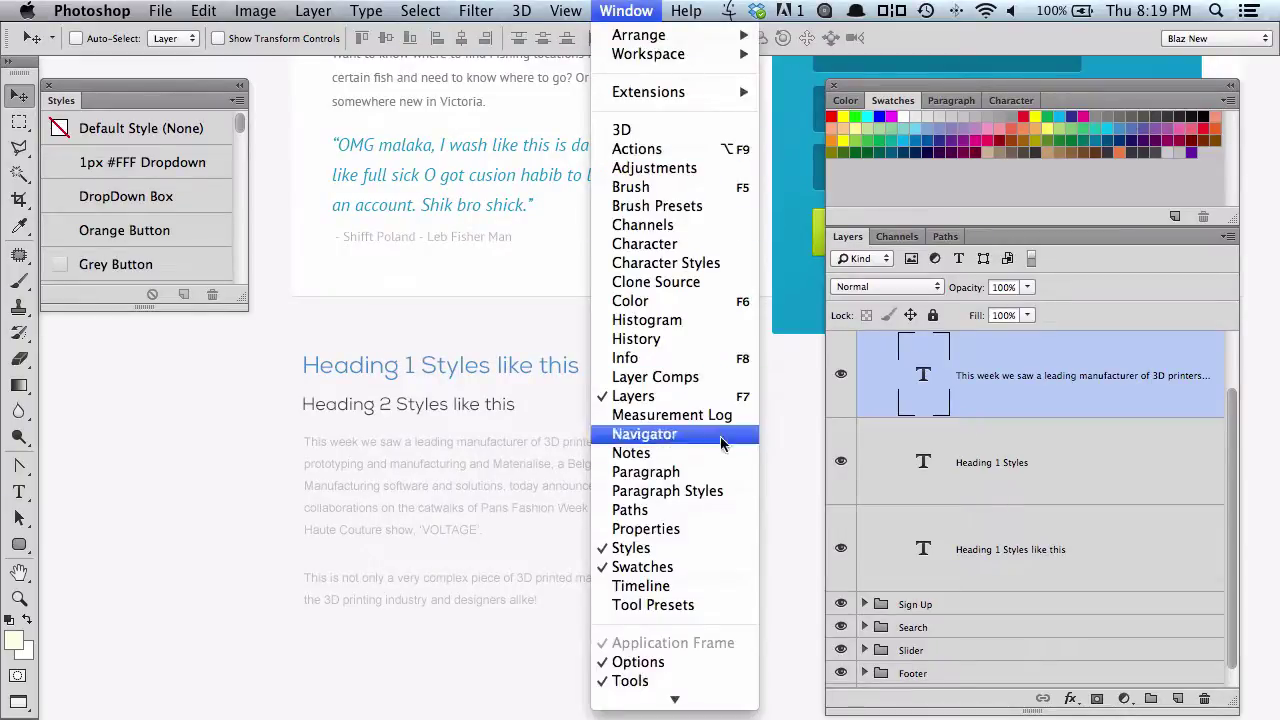
click(728, 264)
drag(526, 279, 193, 316)
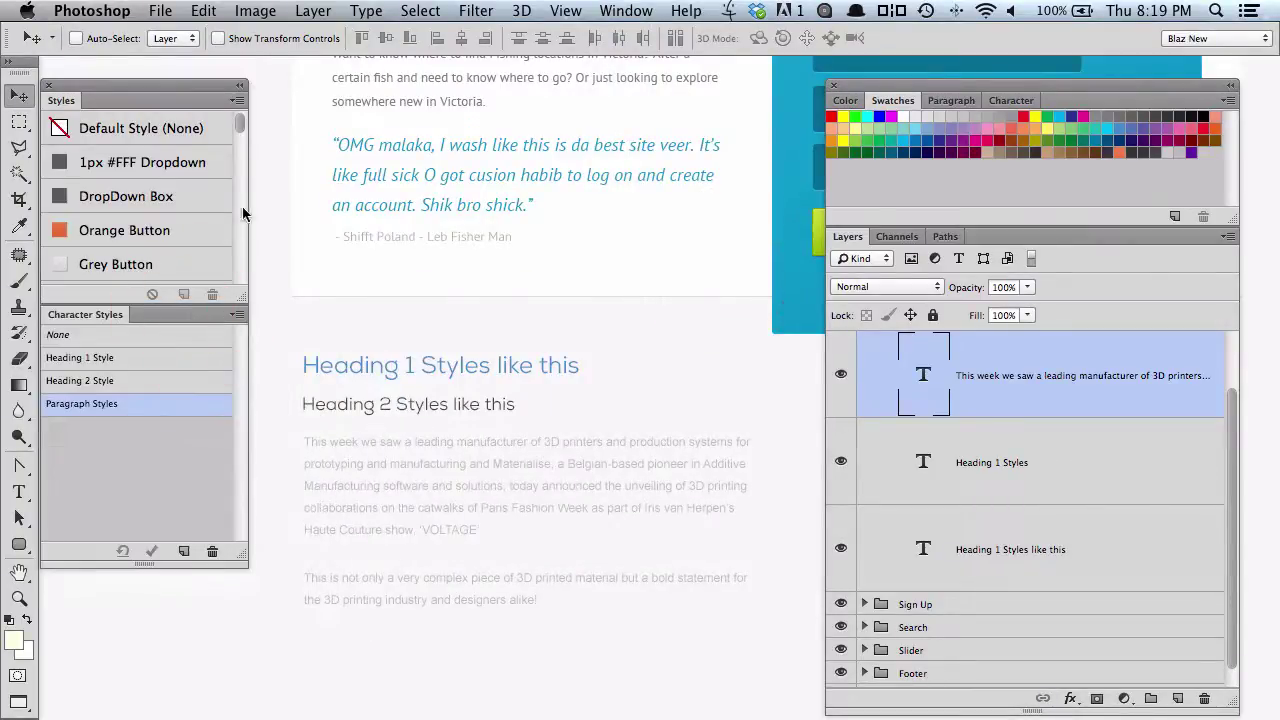
drag(110, 87, 112, 78)
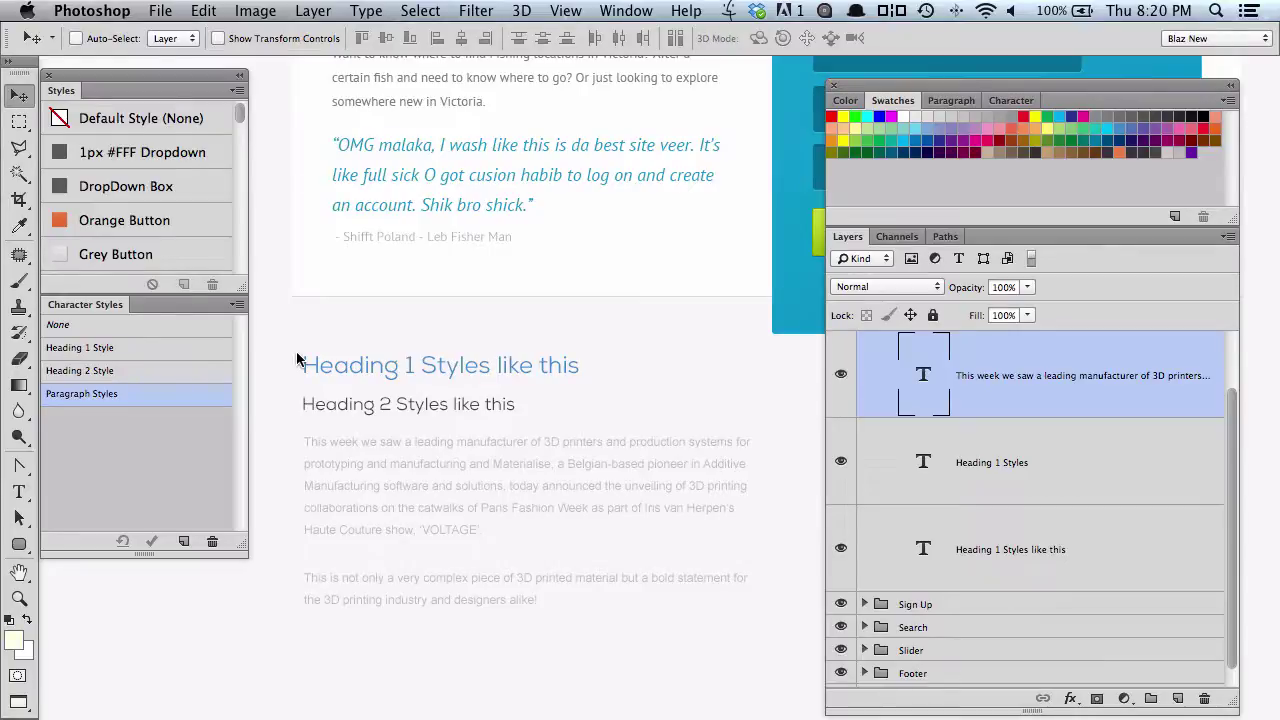
Try Heading 1 and Heading 2 on the body text, and rename its layer Body Copy.
click(135, 347)
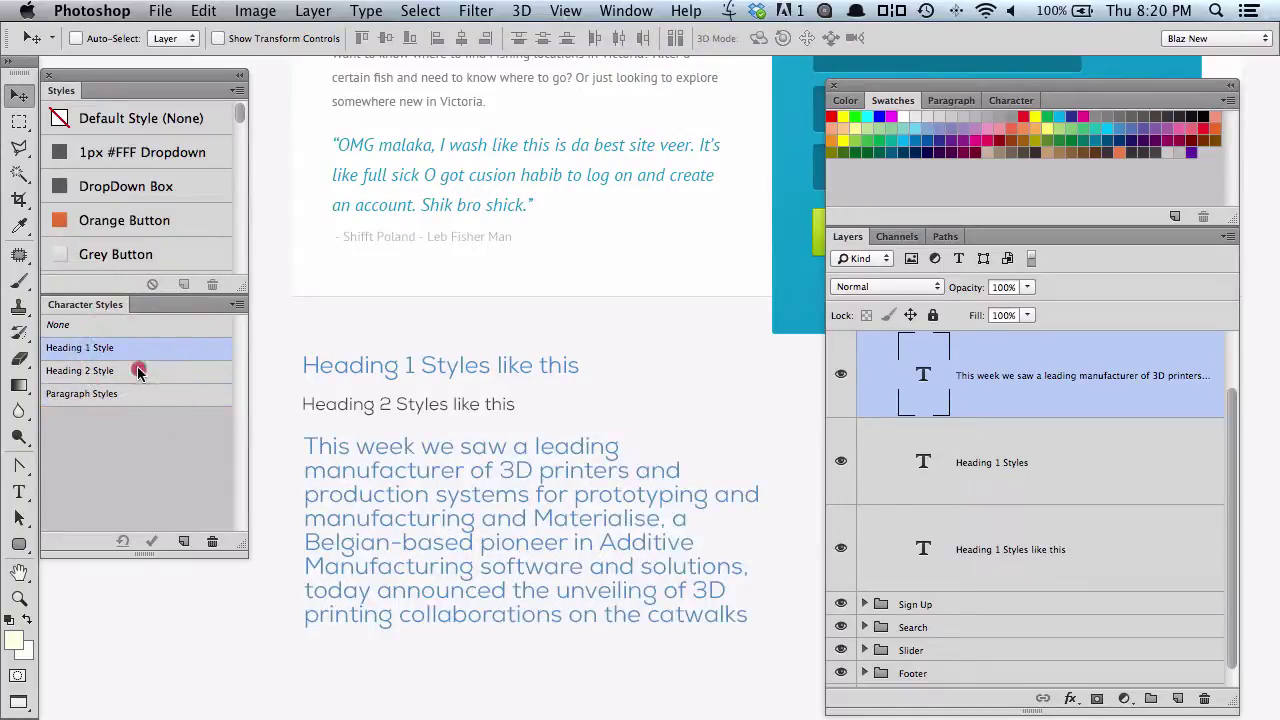
click(138, 371)
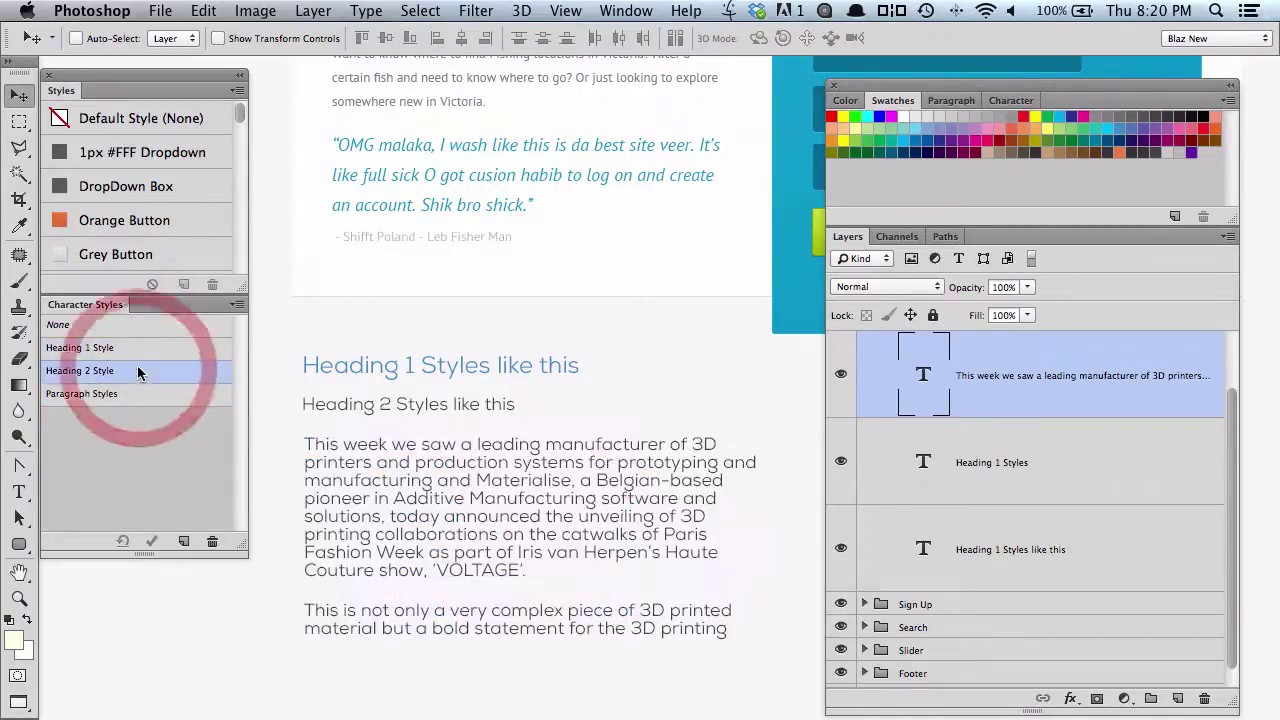
double_click(986, 378)
text(Body Copy)
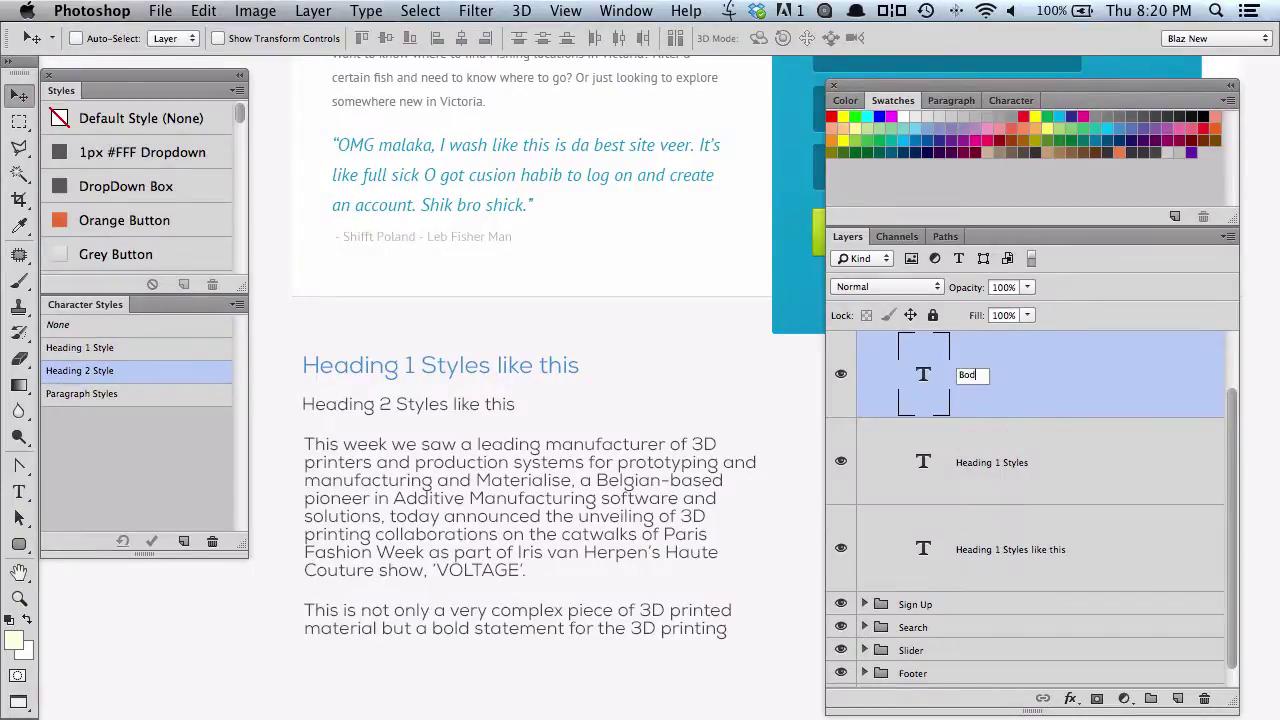
click(115, 393)
Cycle the body text through Heading 2 and Heading 1, finishing on Paragraph Styles.
click(134, 393)
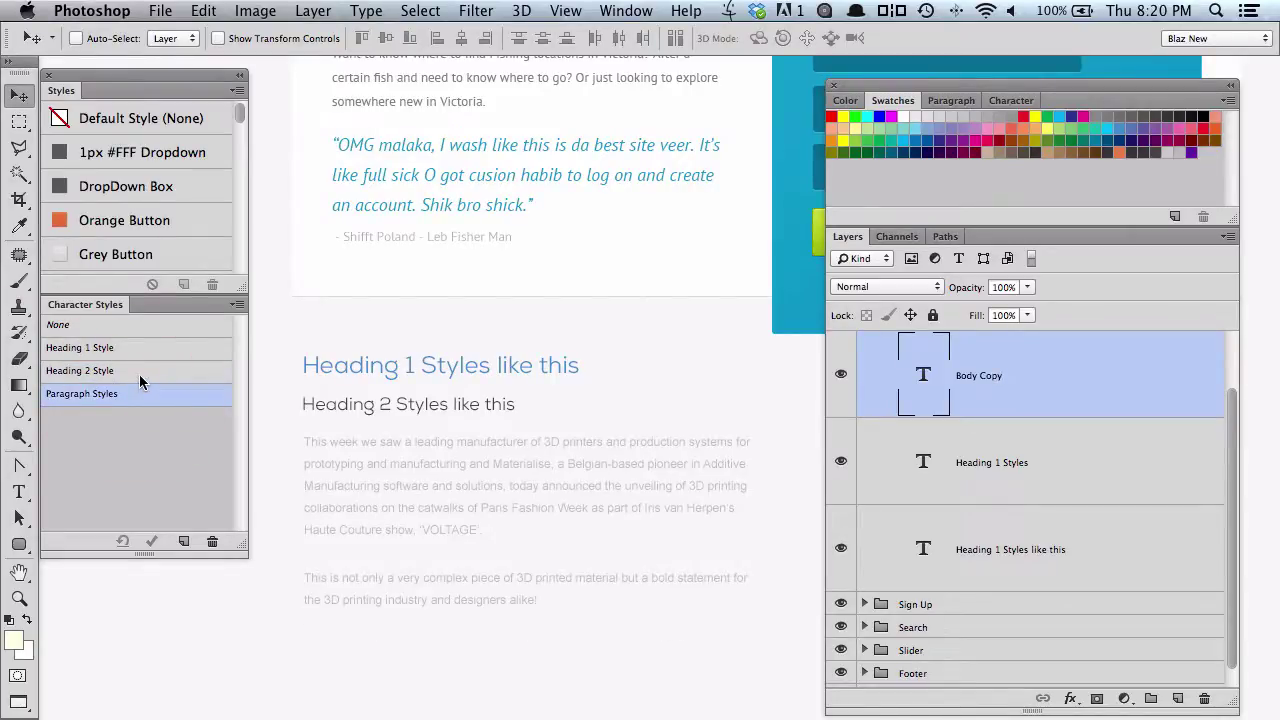
click(139, 374)
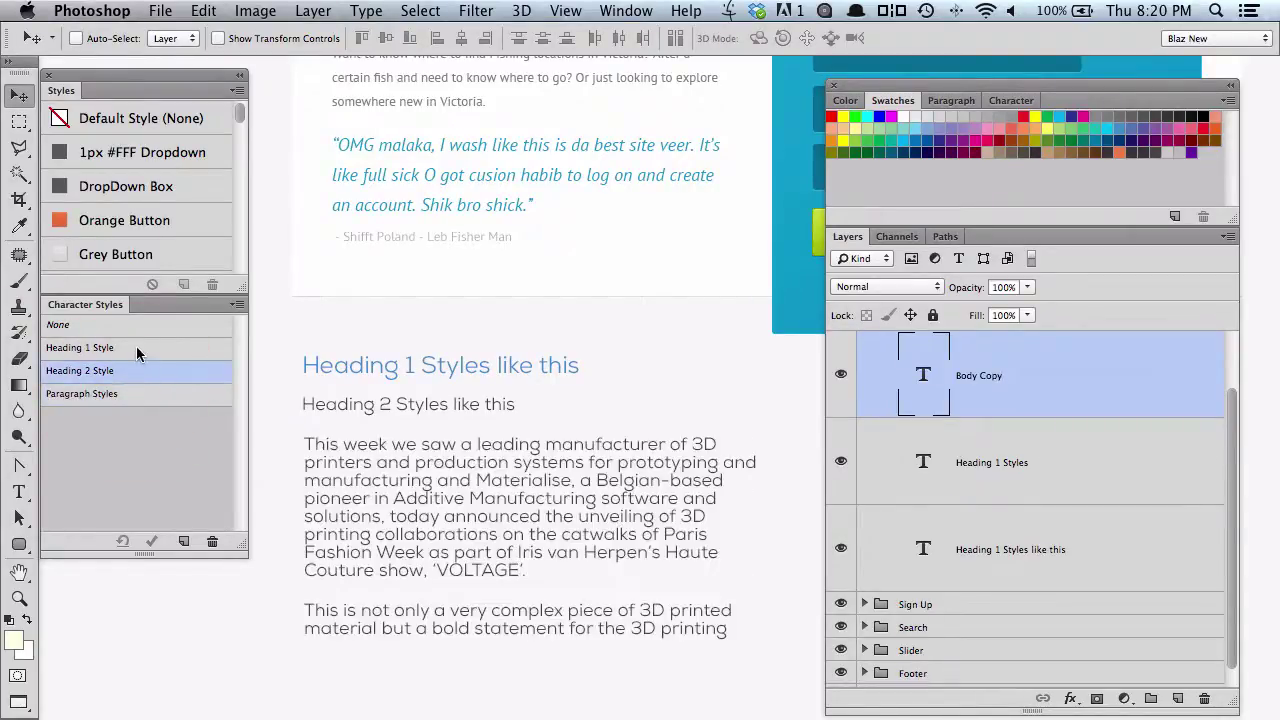
click(136, 347)
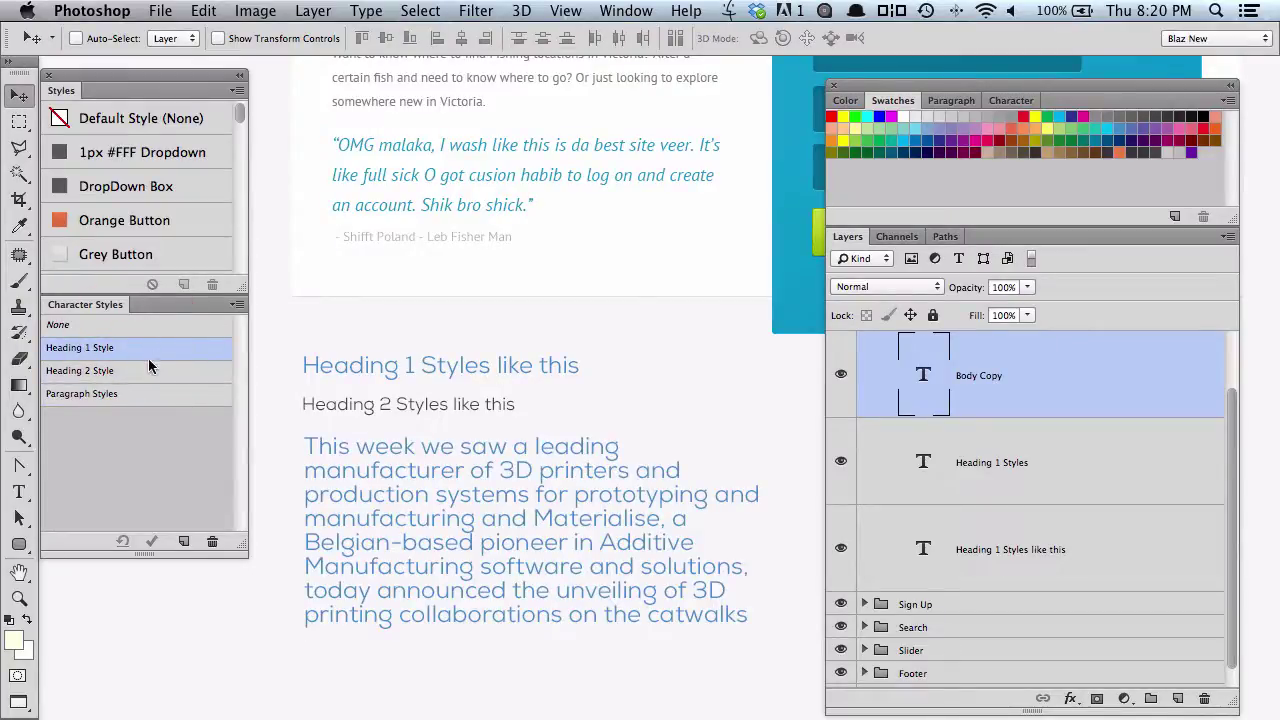
click(137, 393)
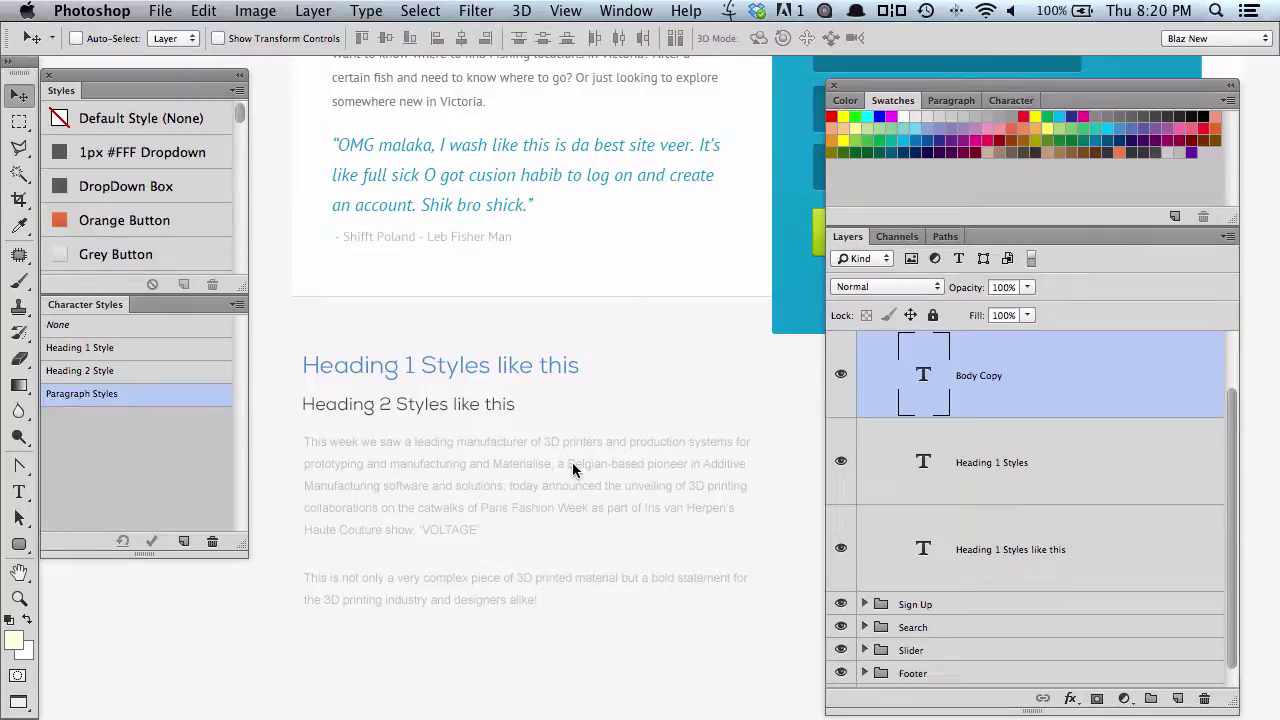
Zoom and scroll the canvas to frame the sample headings.
scroll(580, 466, down, 3)
scroll(586, 466, up, 3)
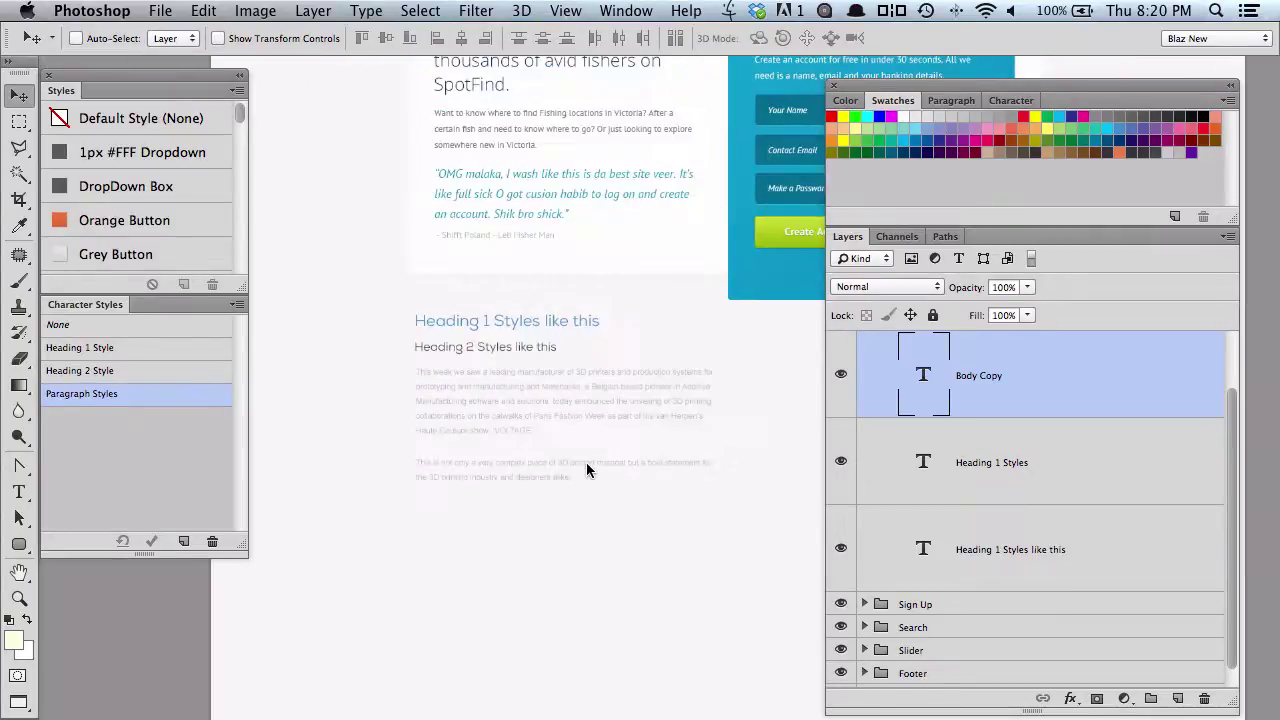
alt+click(529, 409)
scroll(531, 330, down, 3)
click(529, 262)
scroll(531, 256, down, 3)
scroll(531, 256, left, 3)
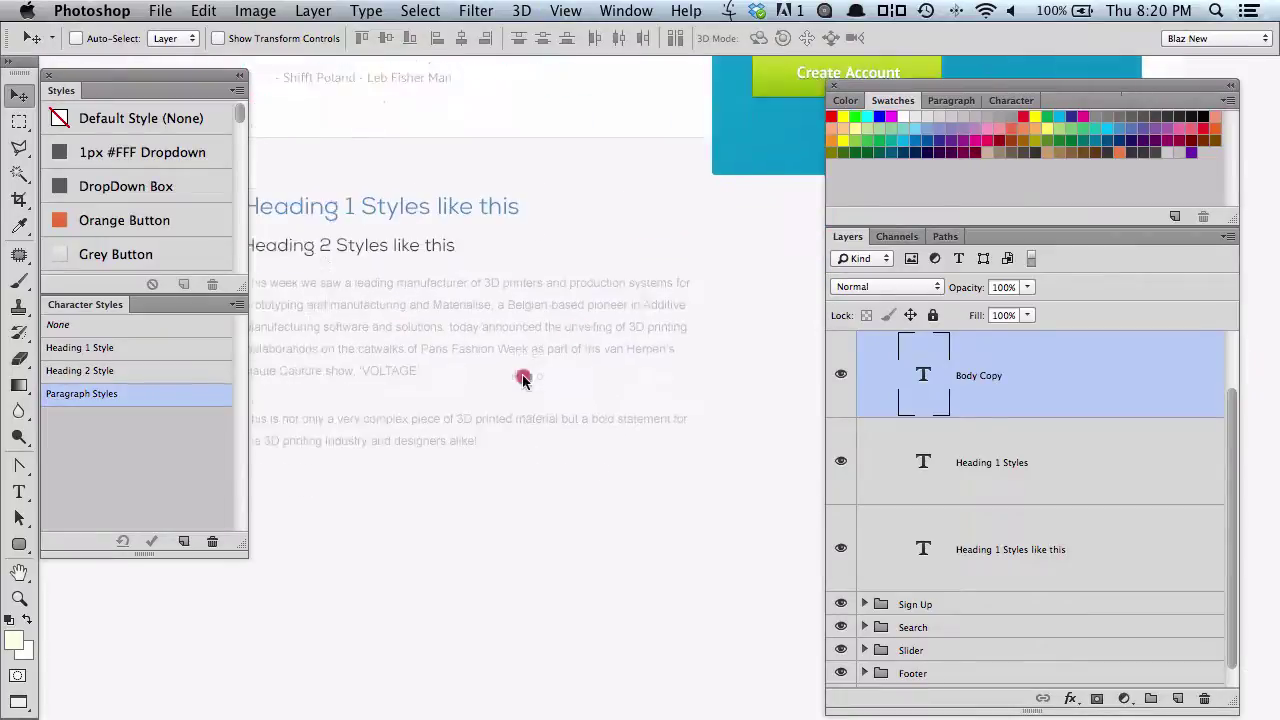
click(582, 317)
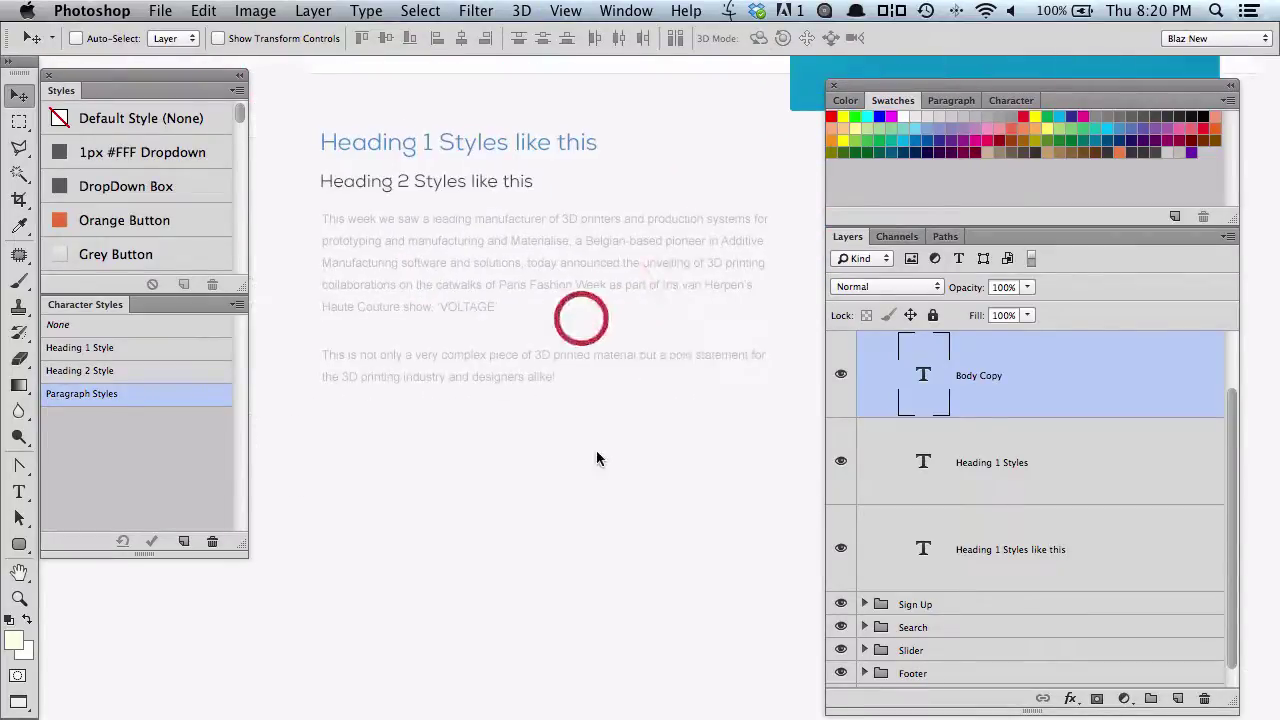
Group the text layers, undo the group, then switch to the Type tool with guides shown.
click(1151, 698)
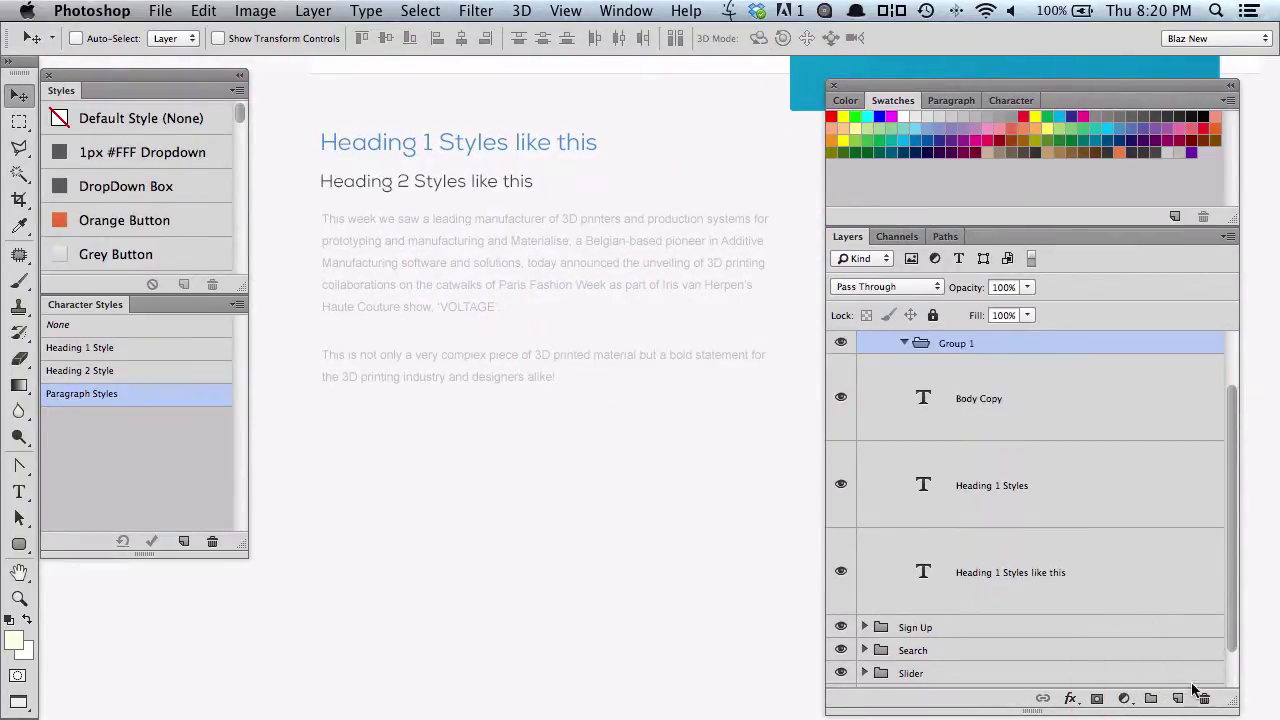
key(super+z)
key(t)
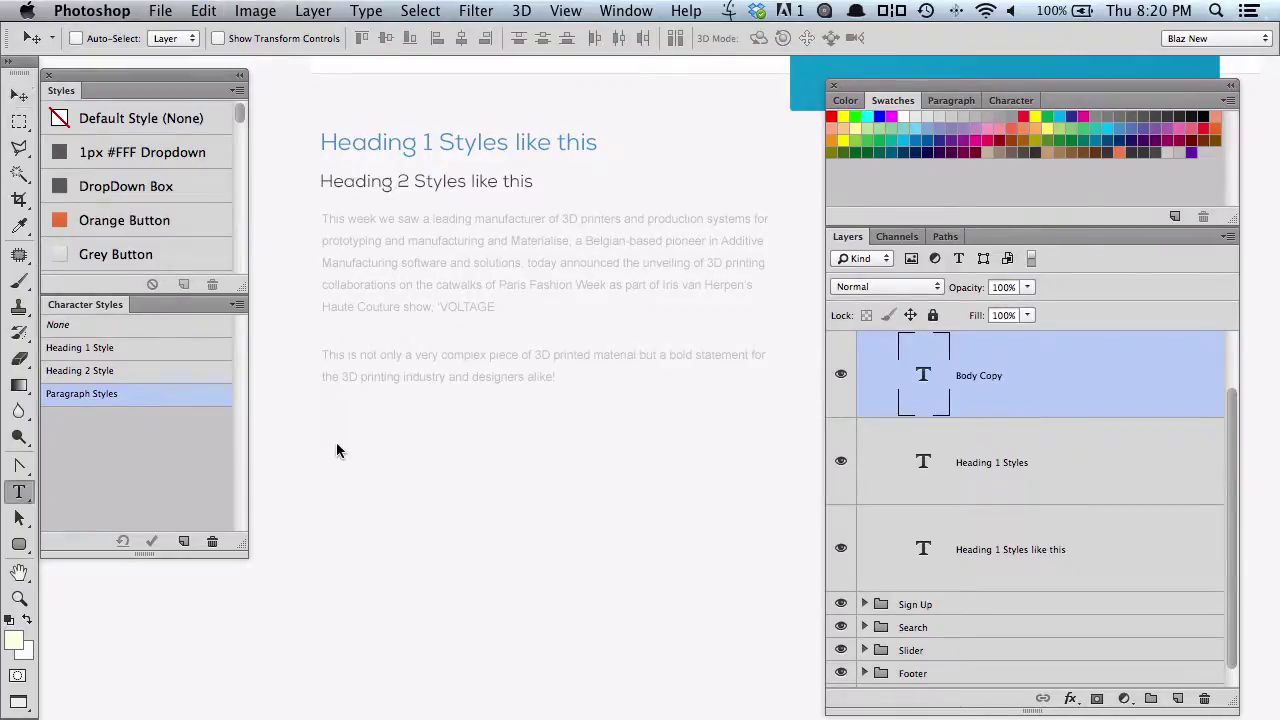
key(super+semicolon)
Add a text box below the body paragraphs reading 'New heaidng to go here - H2'.
drag(320, 418, 779, 472)
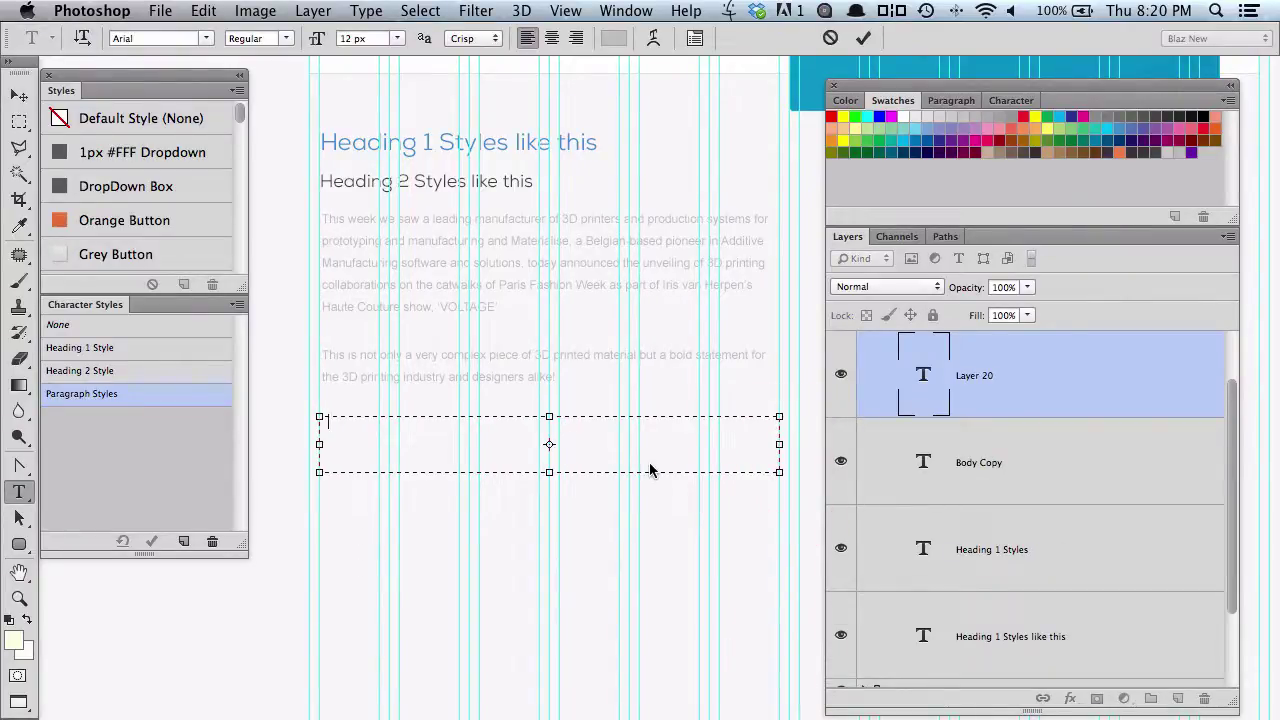
text(New heading to go here - H2)
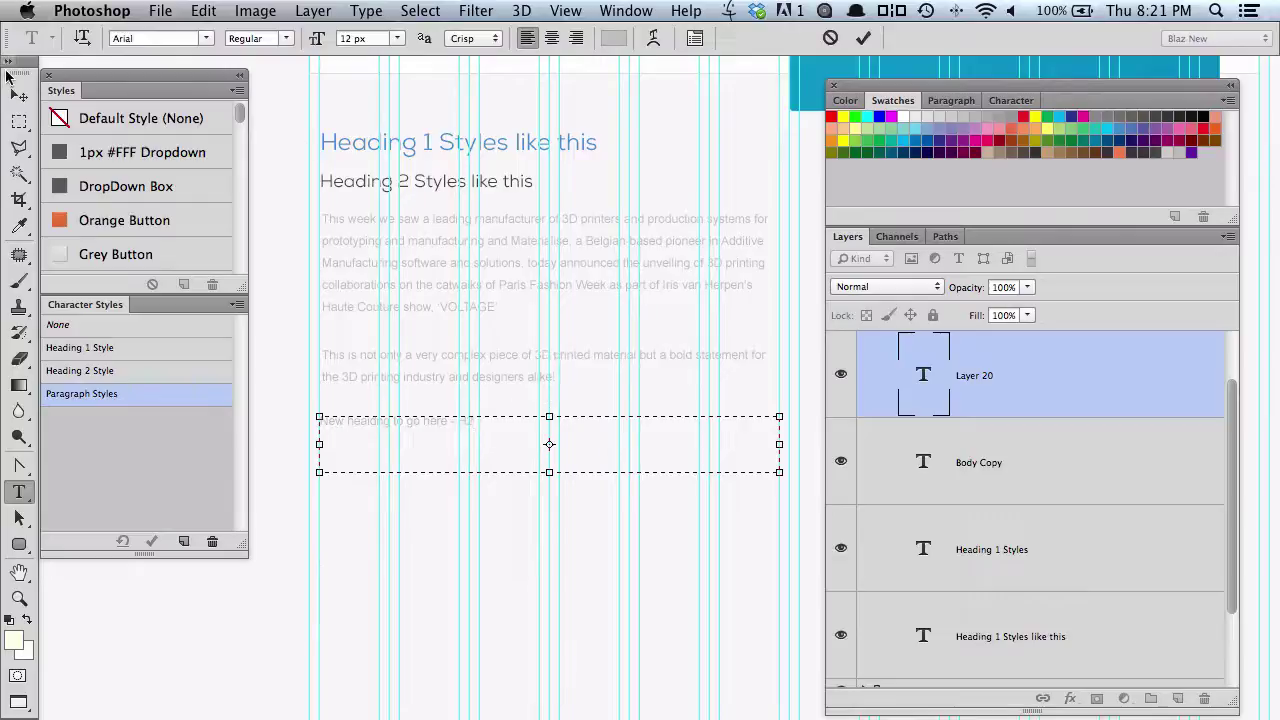
click(19, 94)
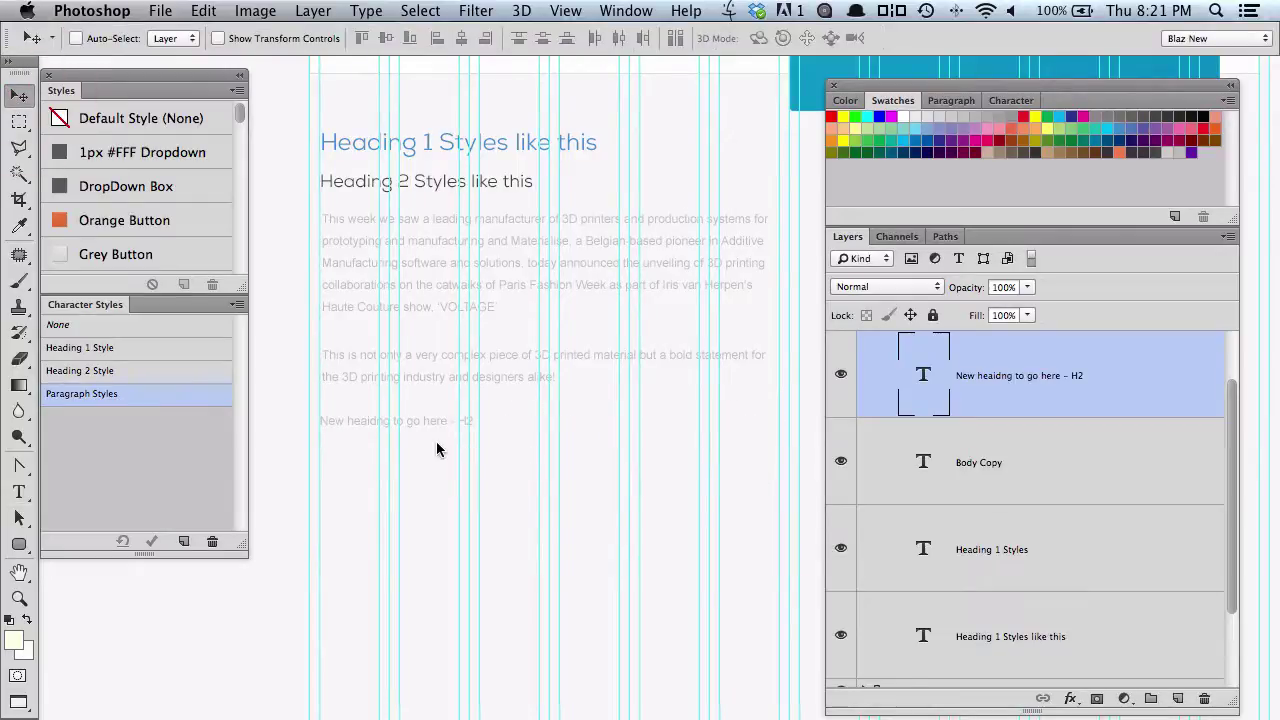
key(super+semicolon)
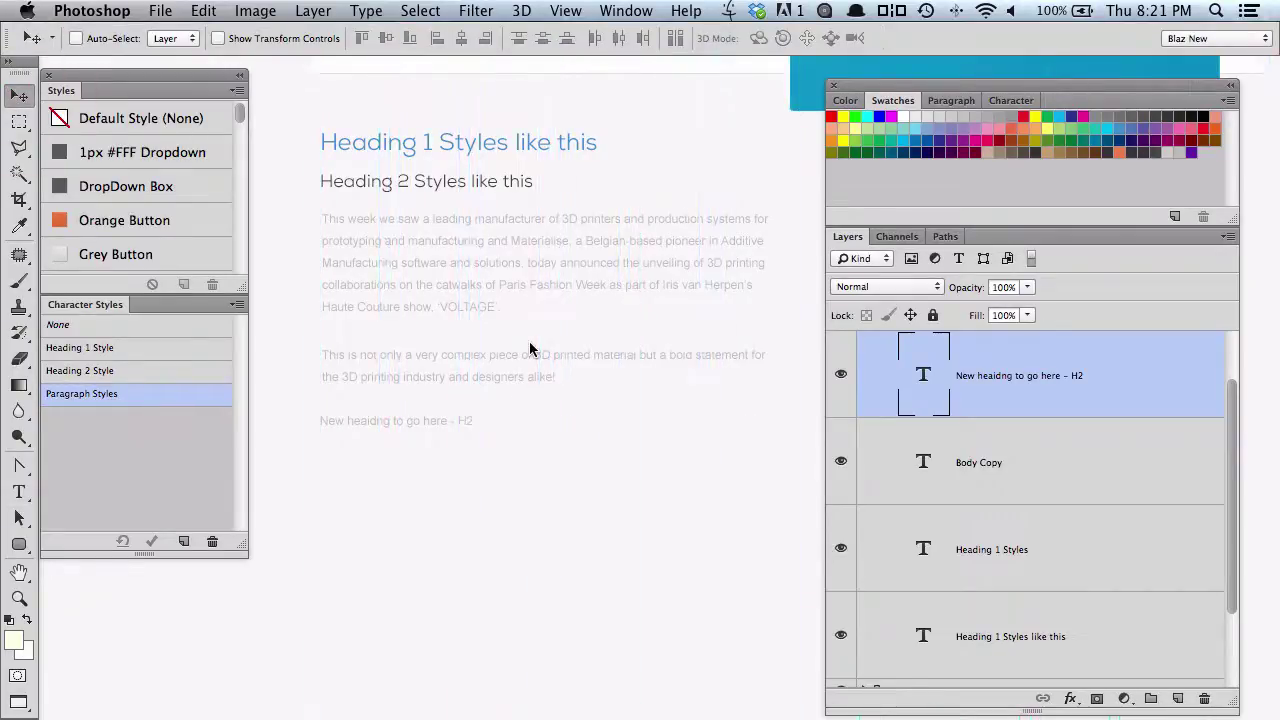
Leave the new heading's colour unchanged and apply Heading 2 Style to it.
double_click(935, 375)
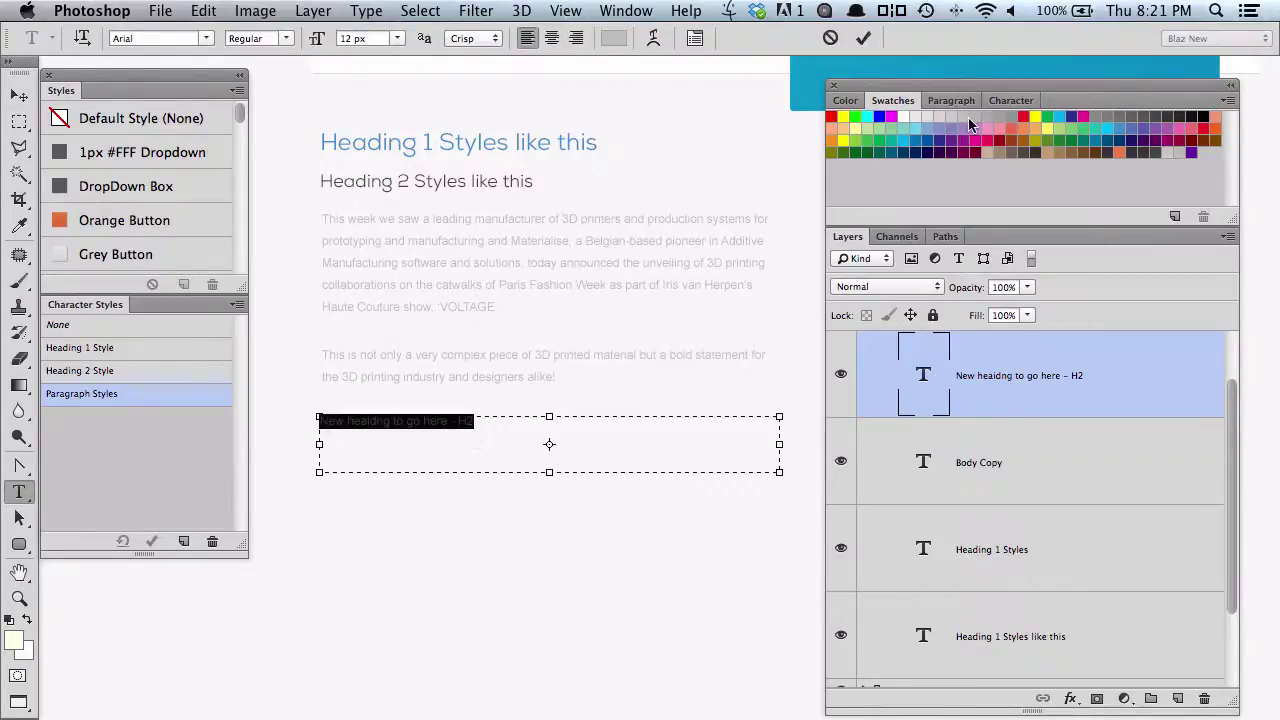
click(1010, 100)
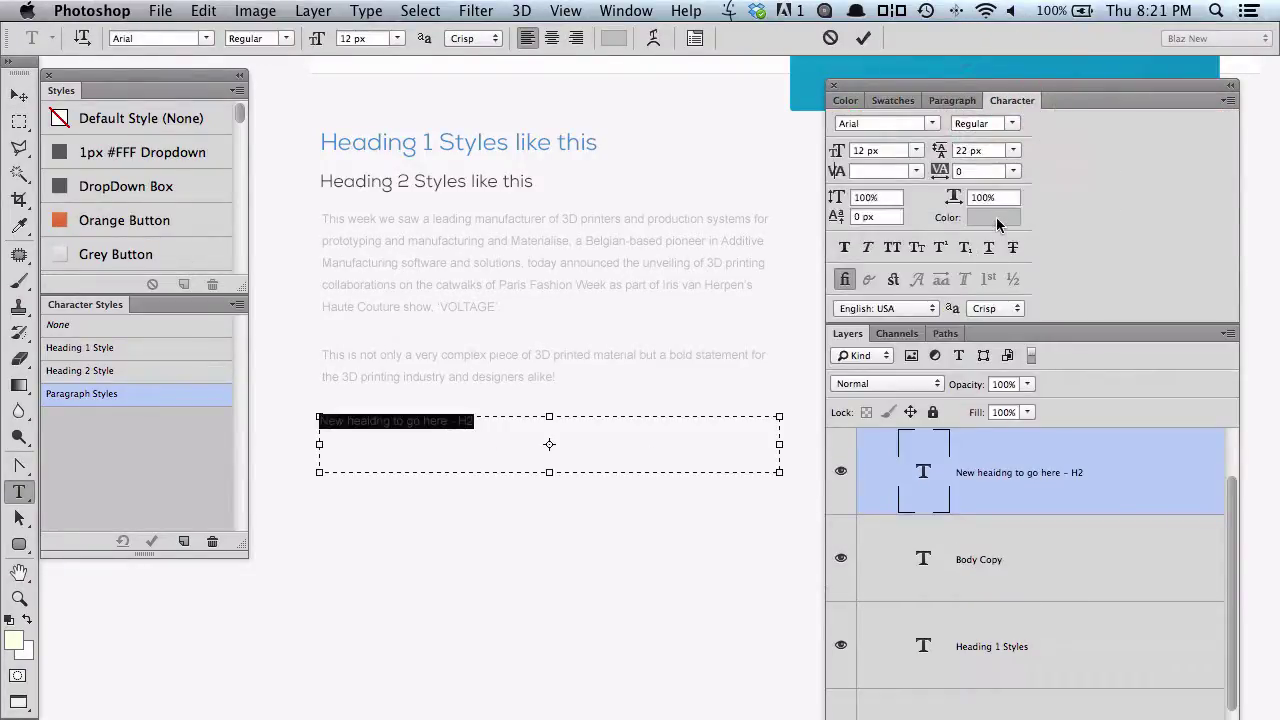
click(997, 217)
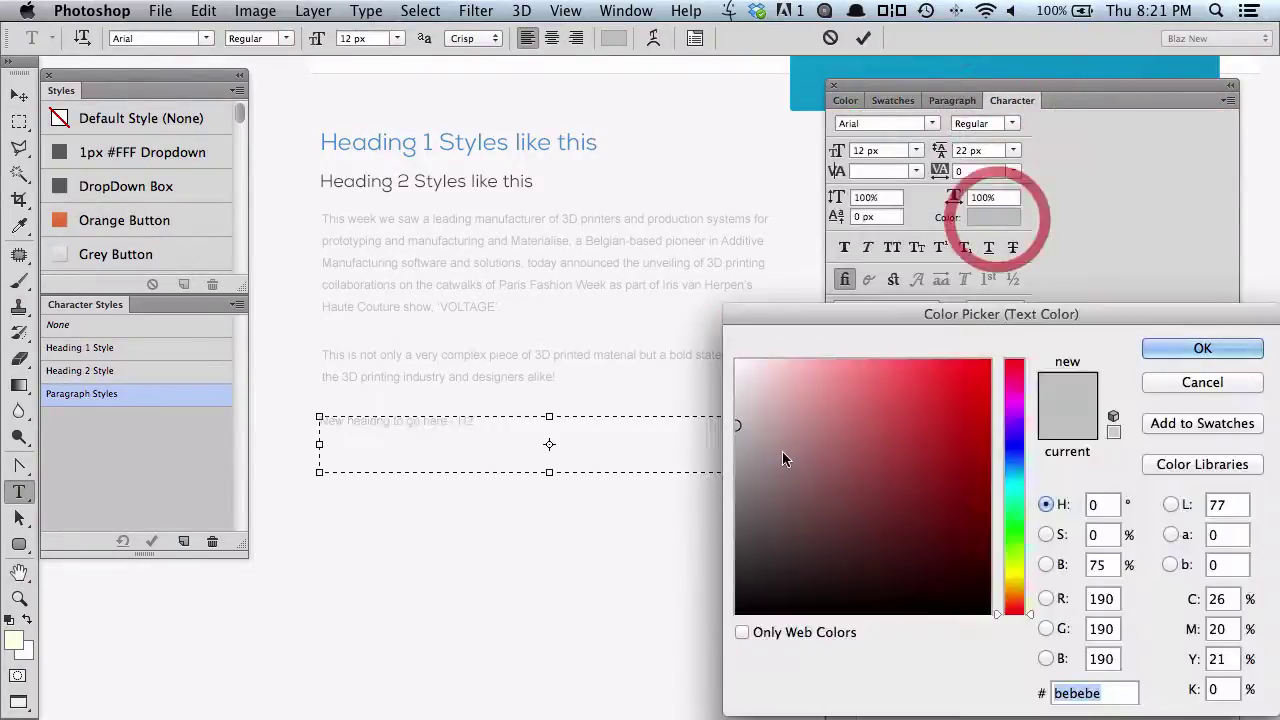
click(1188, 382)
click(19, 94)
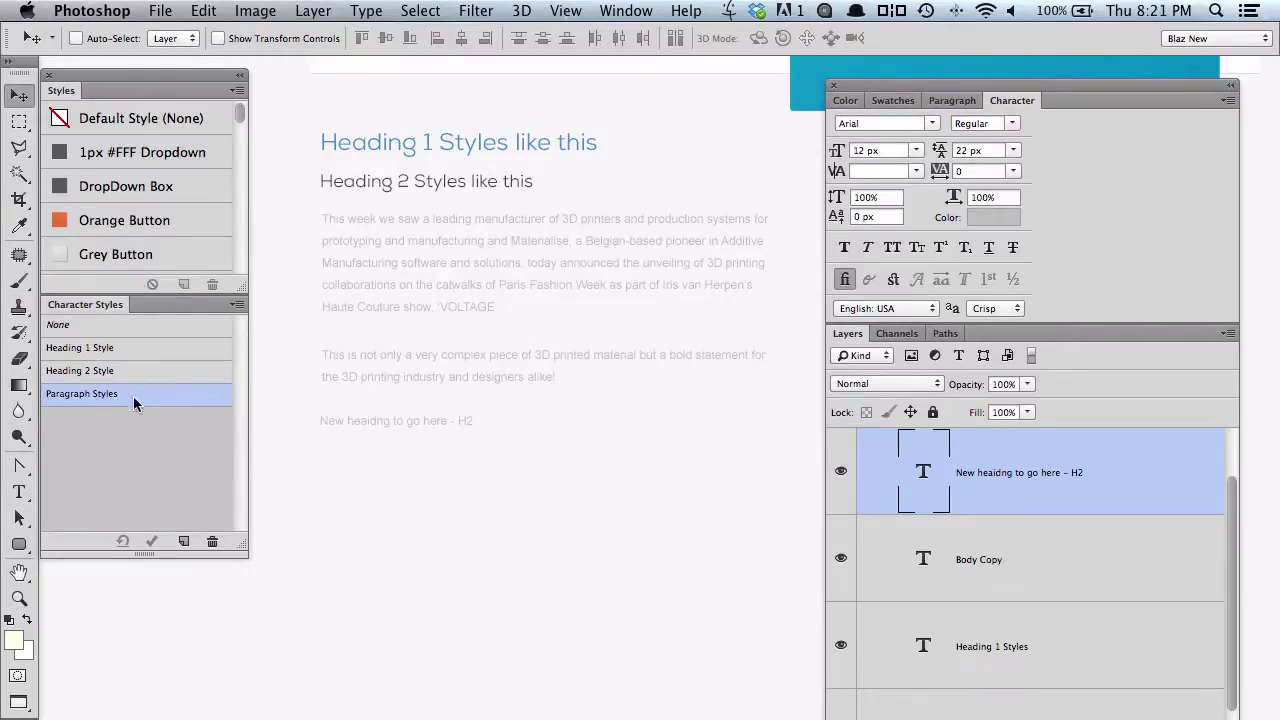
click(143, 370)
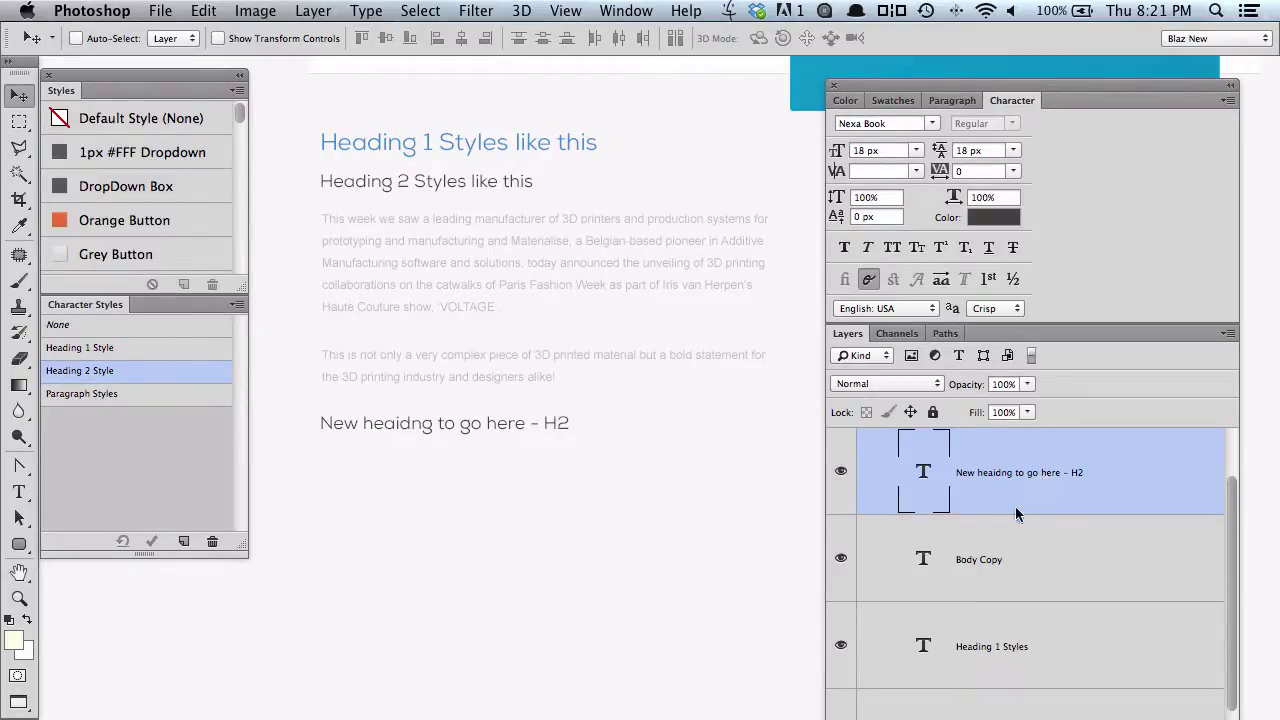
key(super+semicolon)
Add the line 'This is some simply body copy' below the heading with Paragraph Styles.
scroll(645, 500, left, 5)
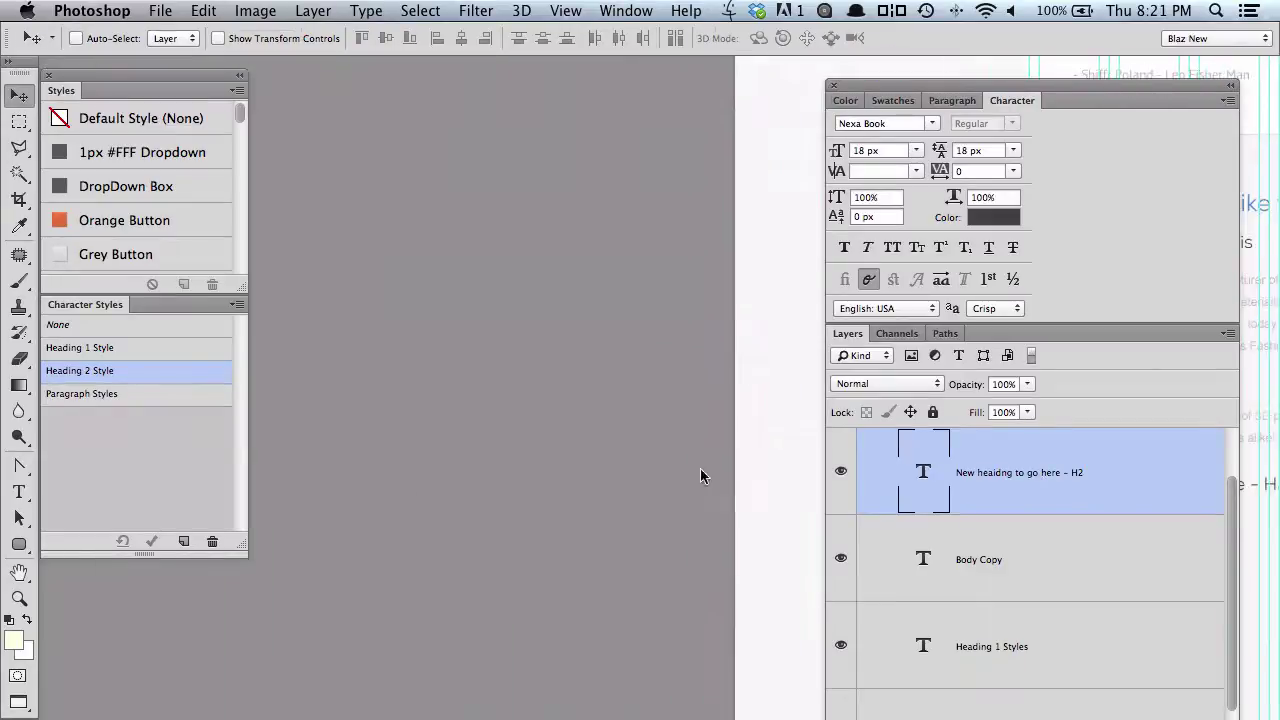
key(t)
scroll(757, 456, right, 10)
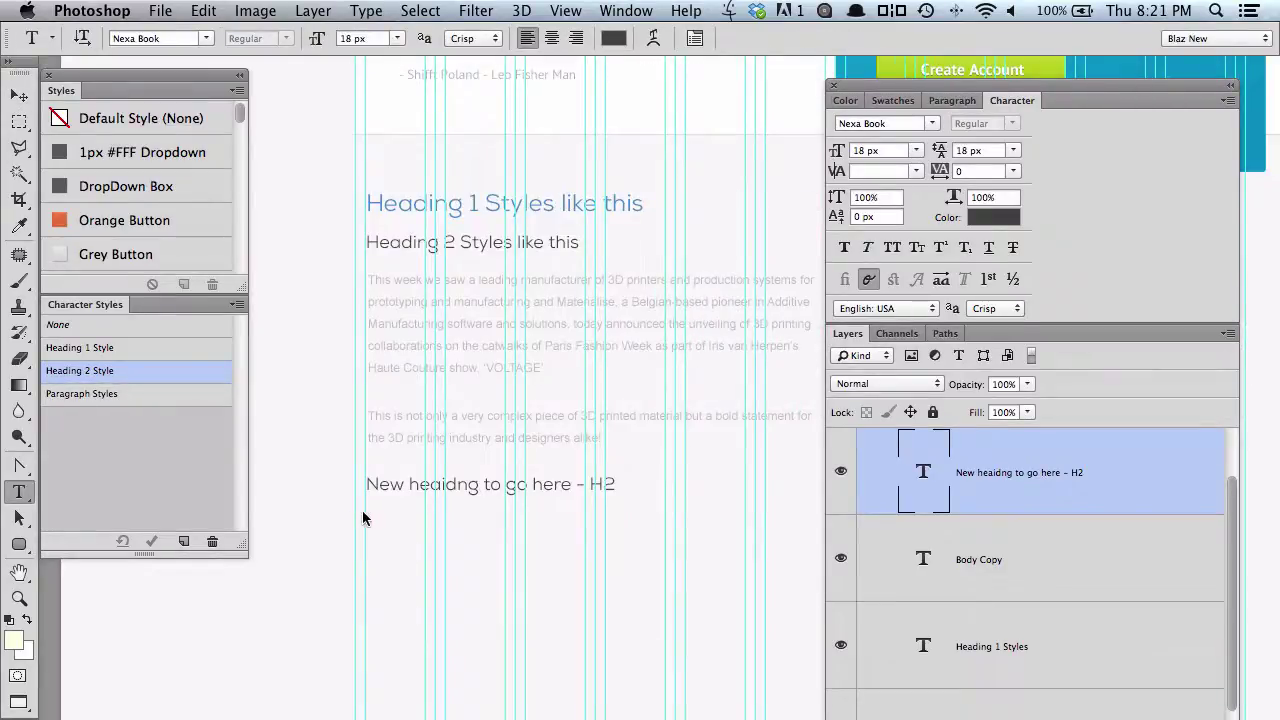
drag(367, 514, 792, 567)
text(This is )
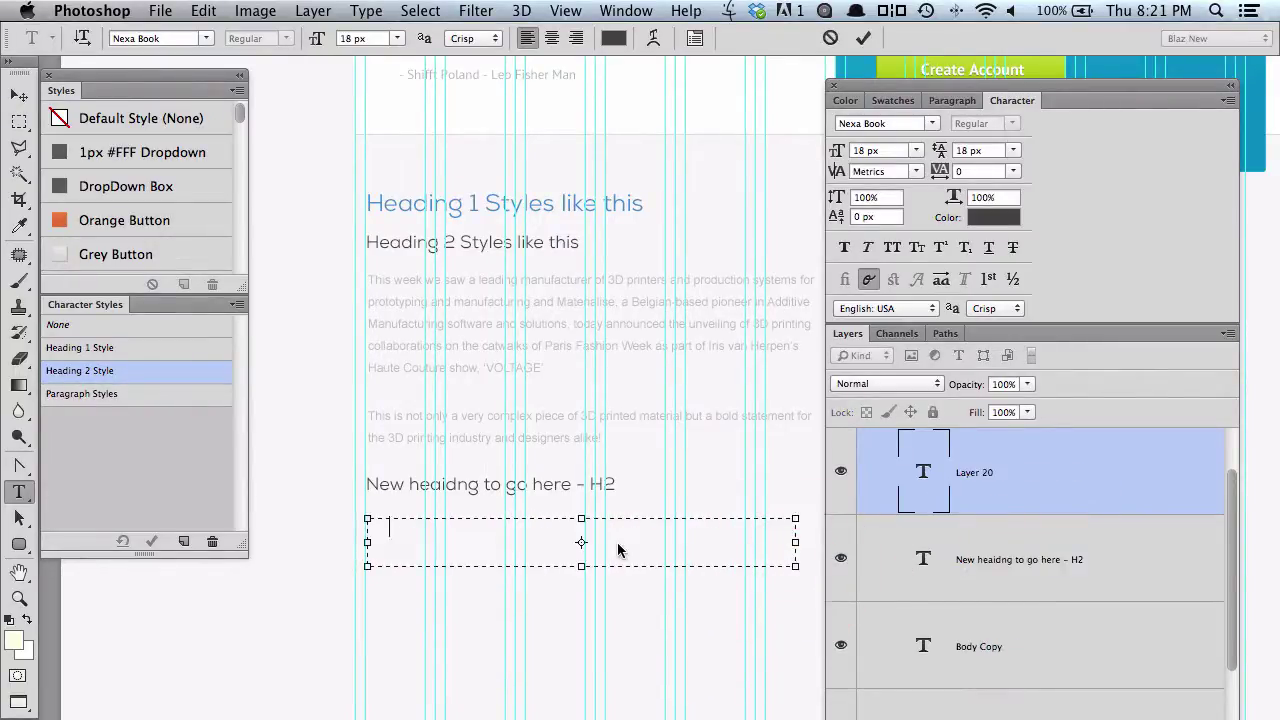
text(some)
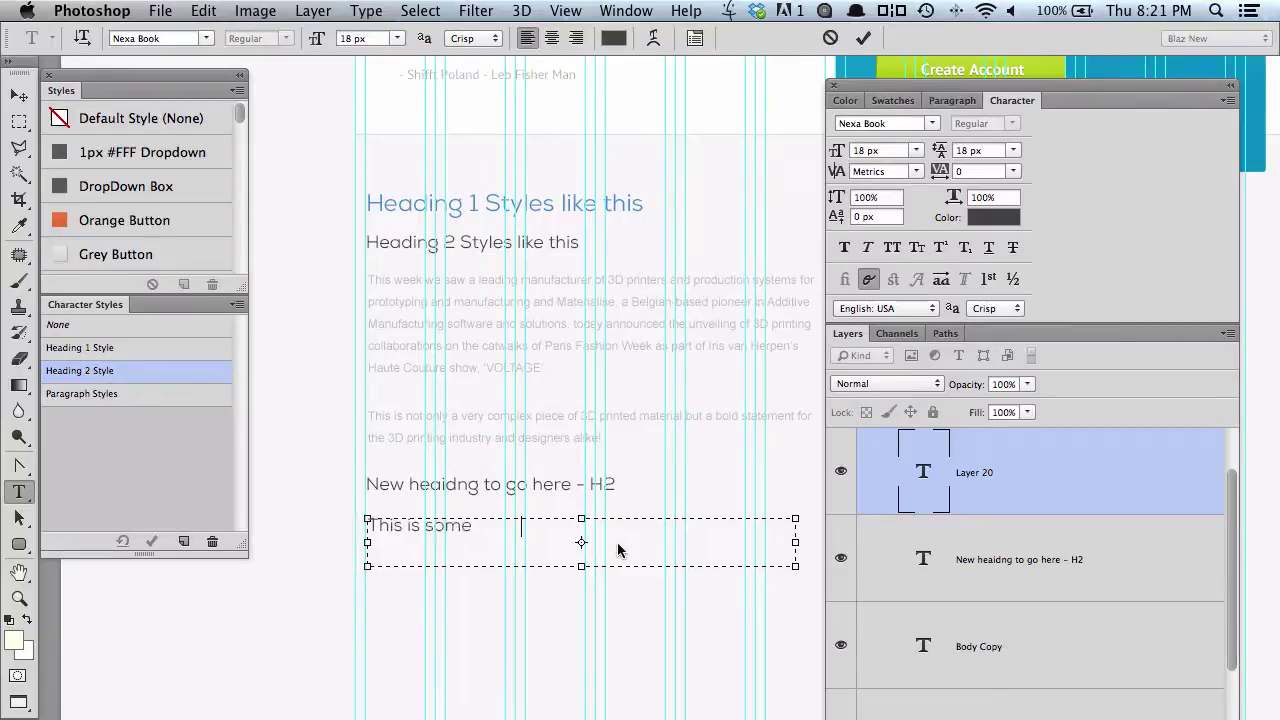
text( simply body)
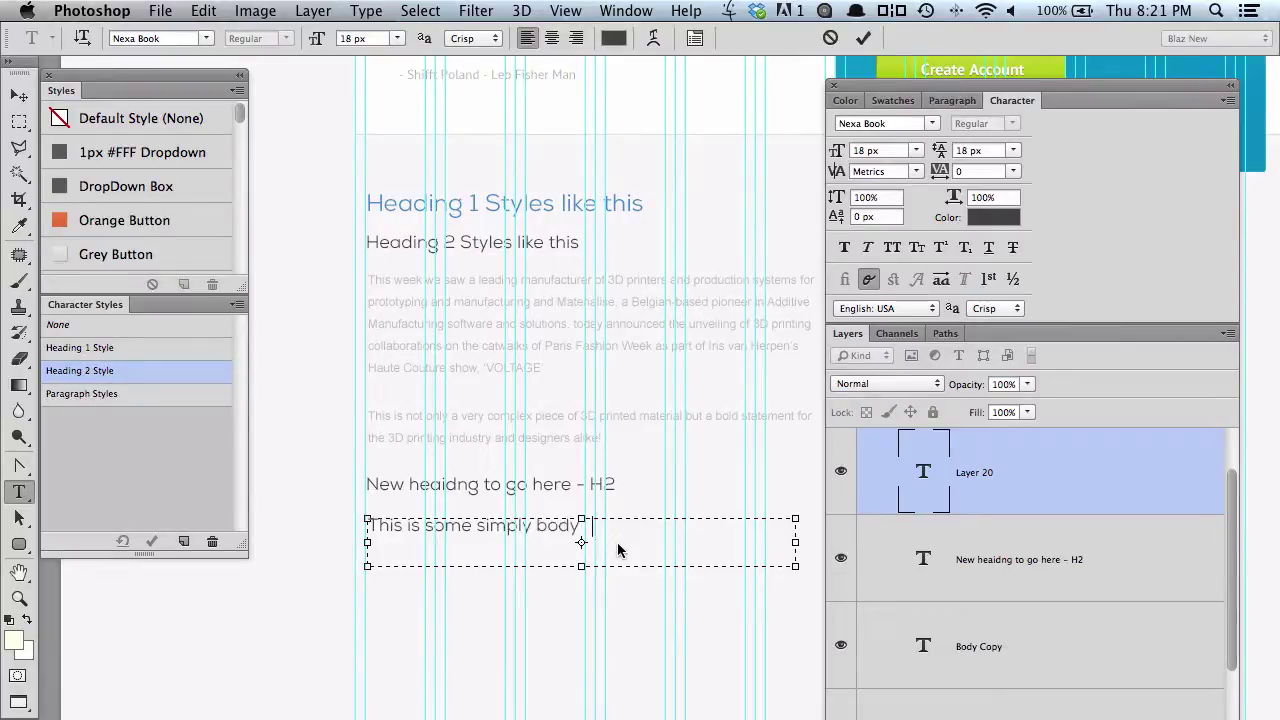
click(19, 95)
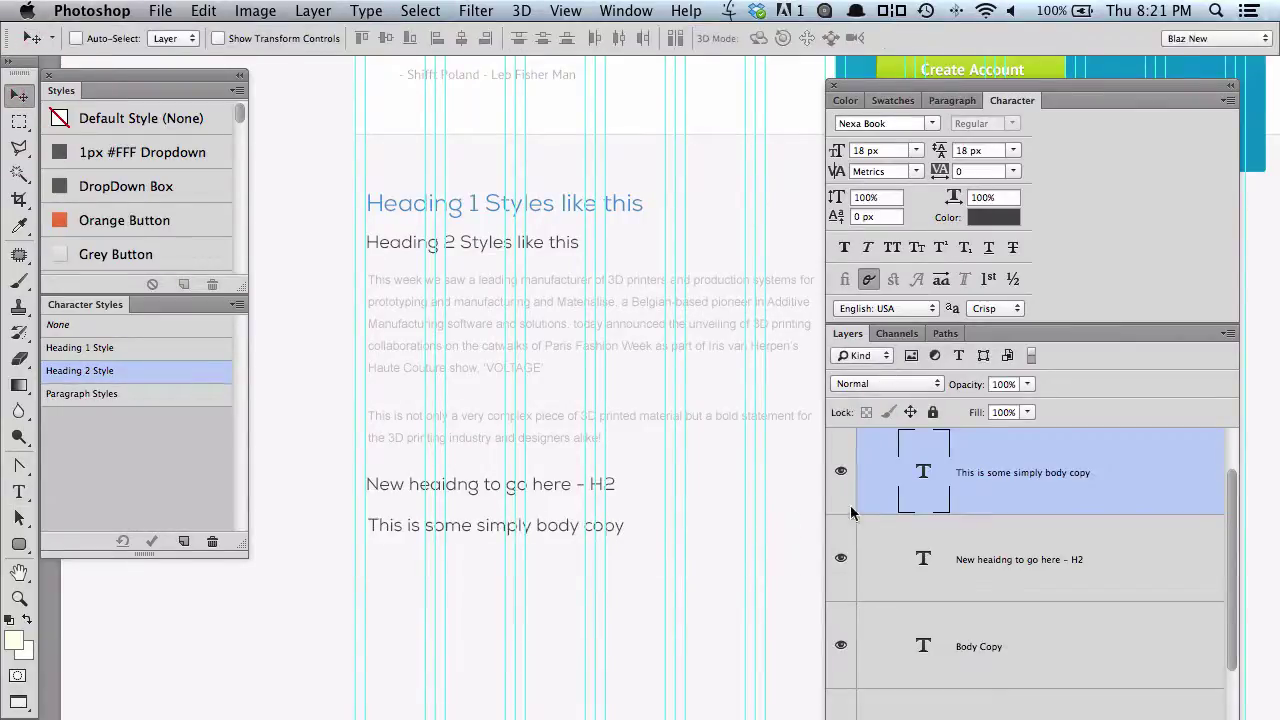
click(125, 394)
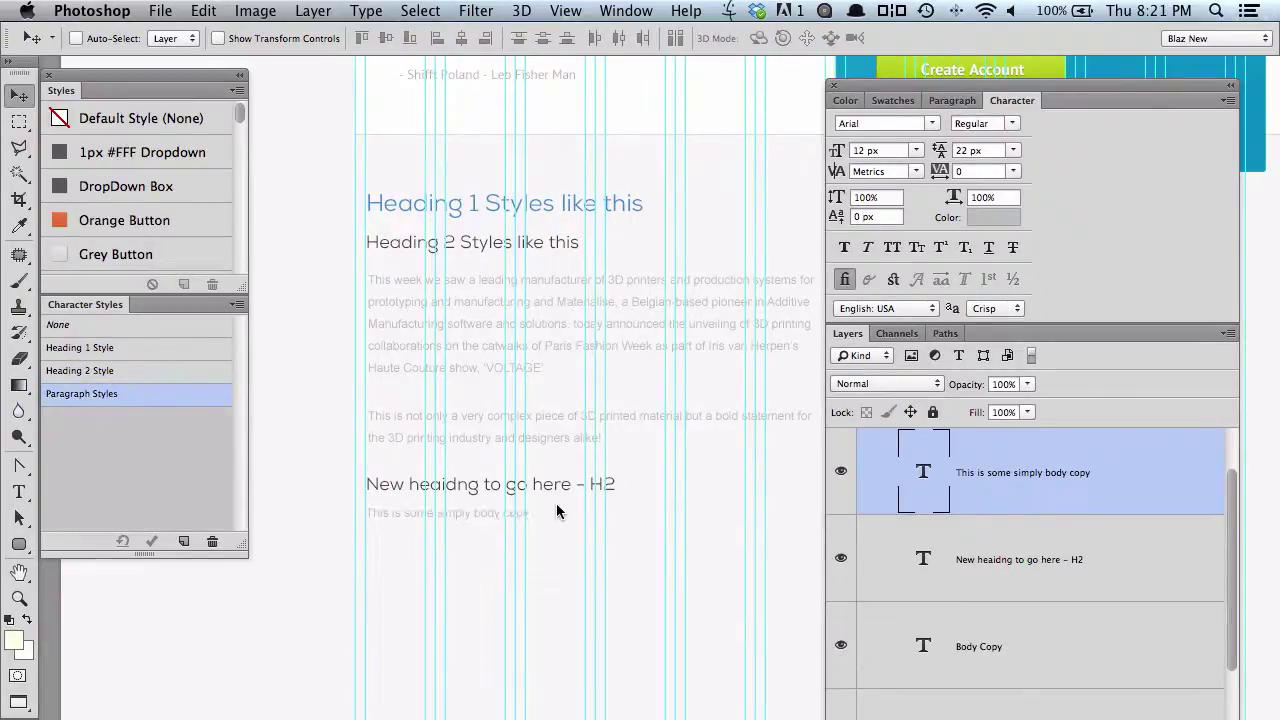
key(super+semicolon)
Try Heading 2 Style on the body copy, then restore Paragraph Styles.
scroll(677, 428, down, 3)
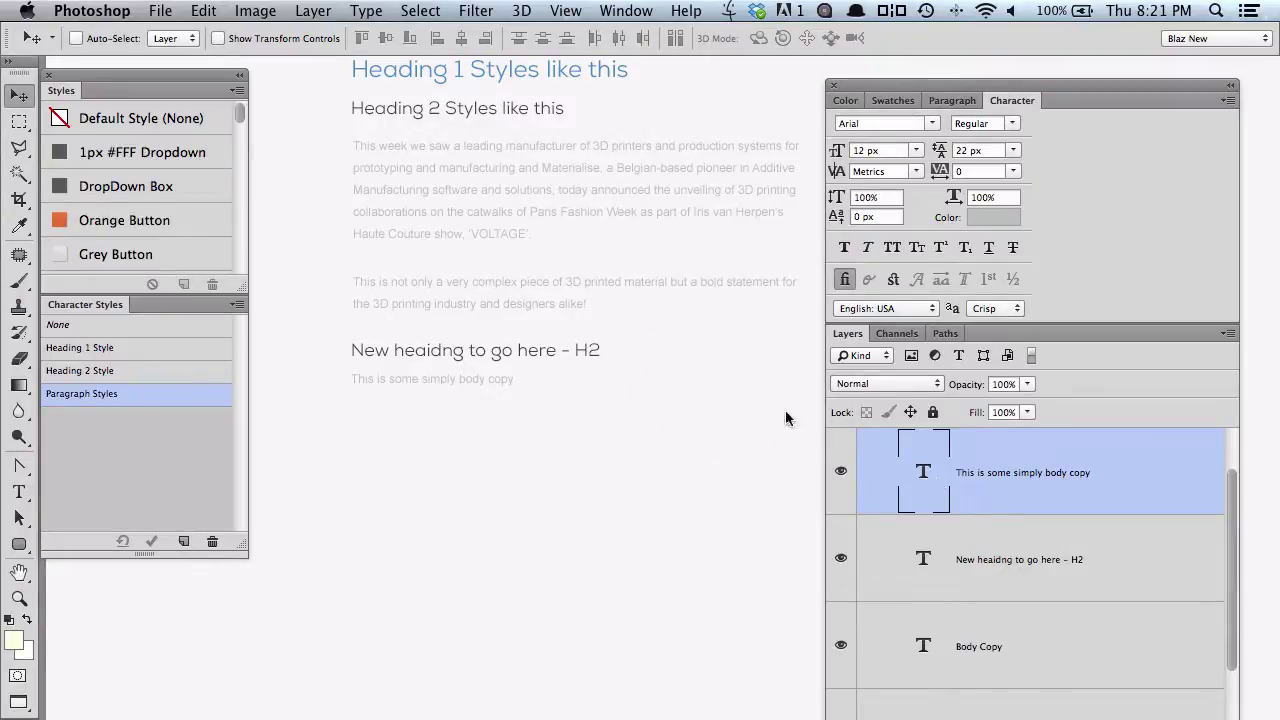
click(140, 400)
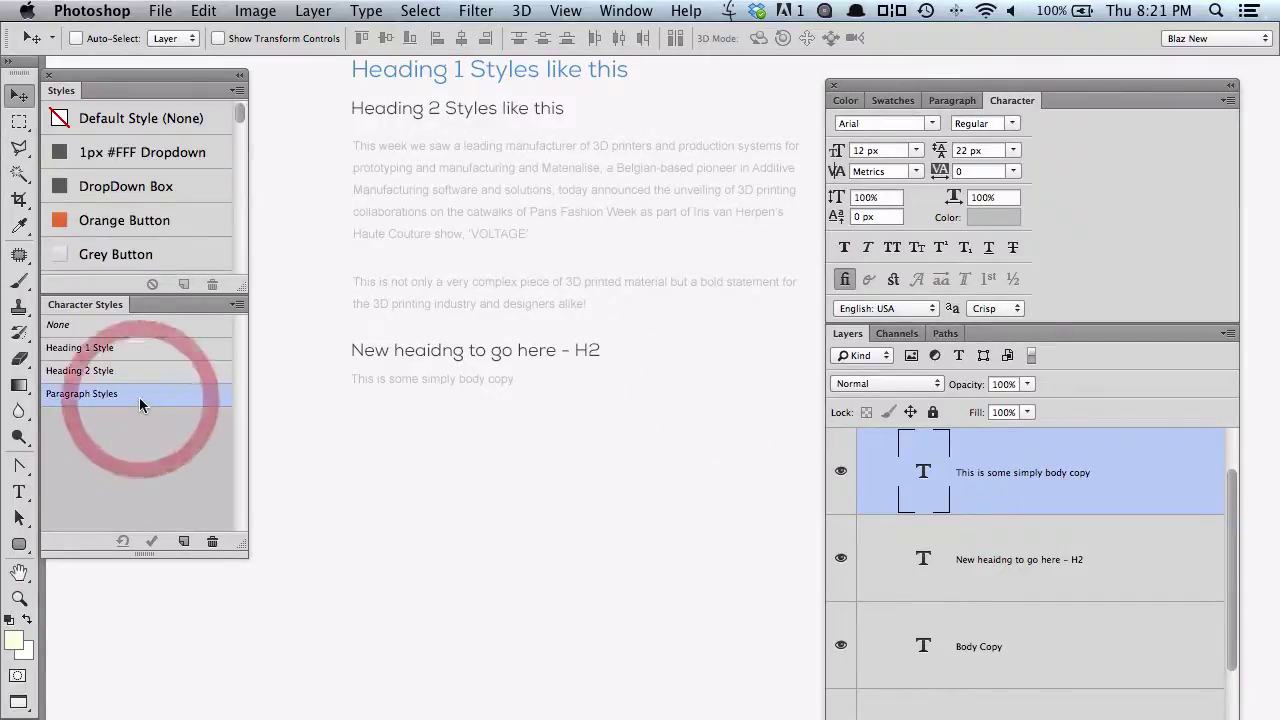
click(147, 372)
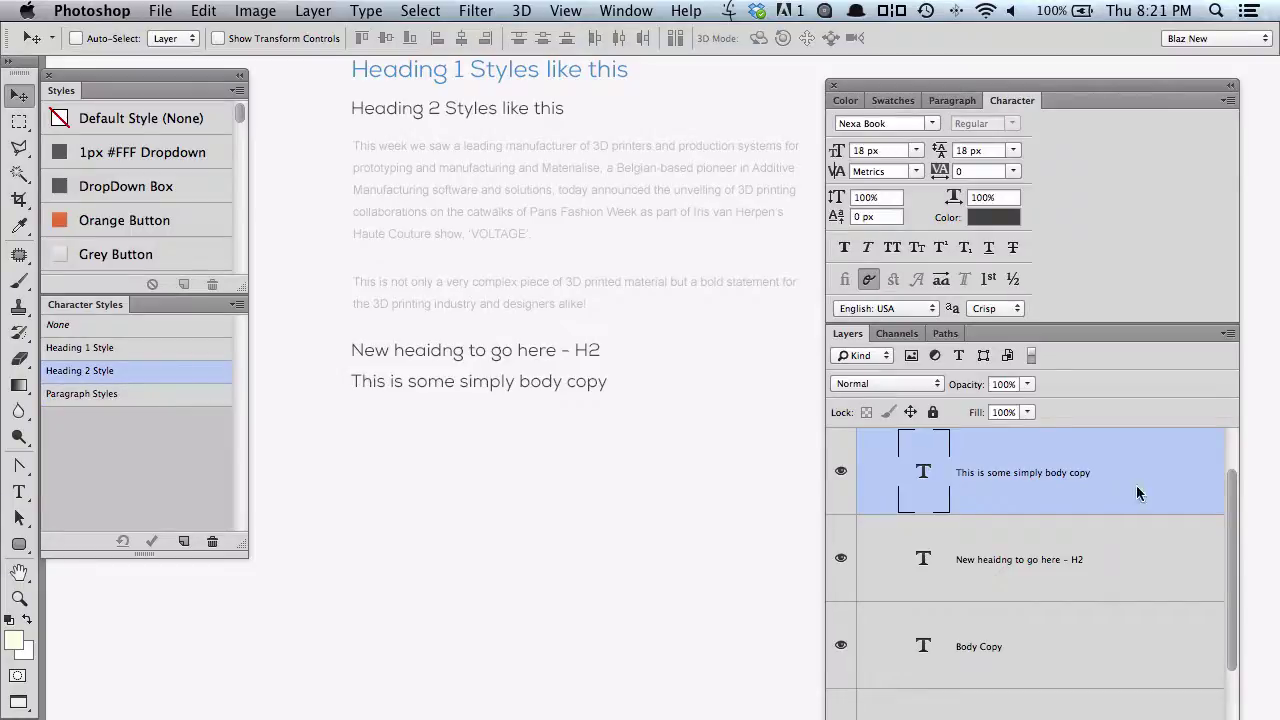
click(121, 397)
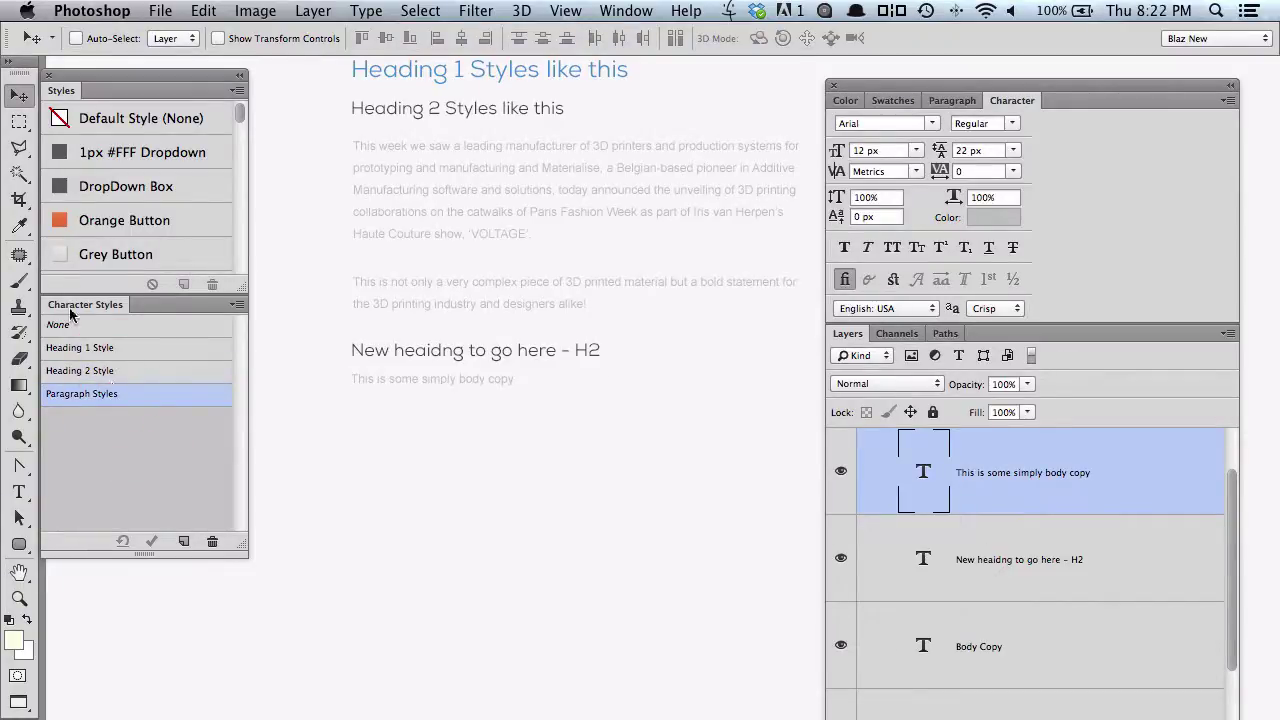
click(19, 96)
click(157, 372)
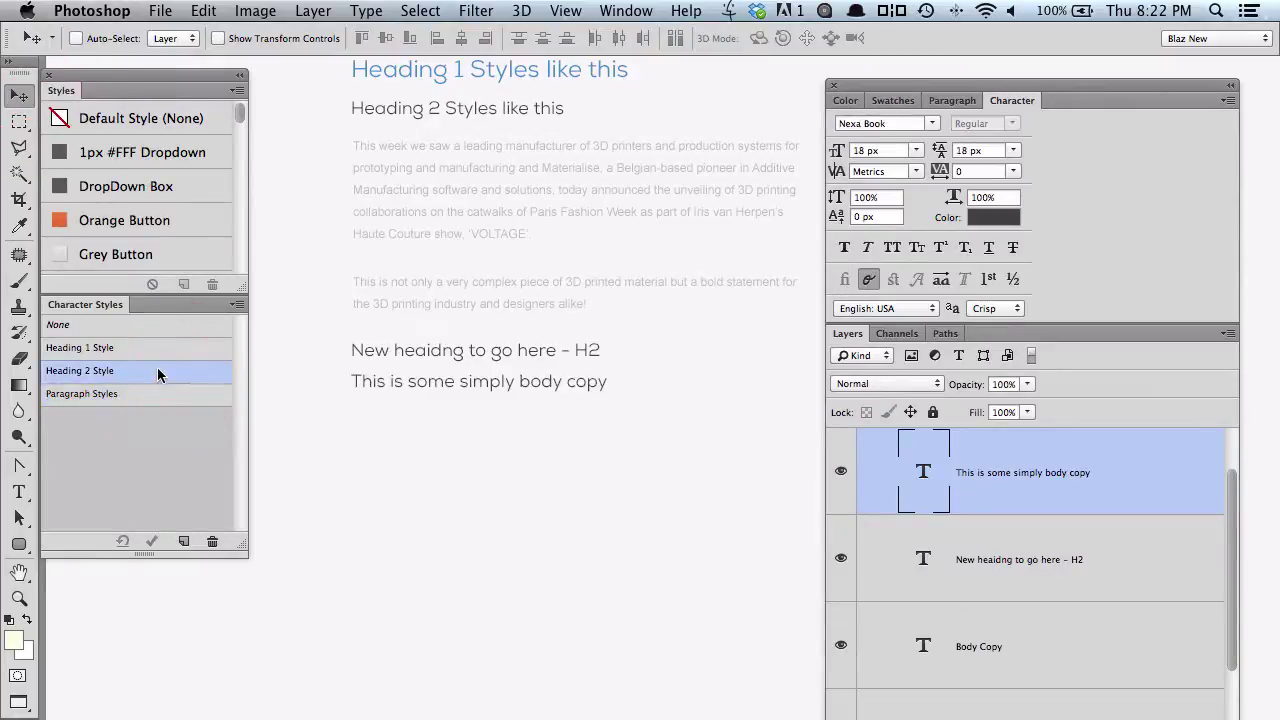
click(157, 372)
click(236, 304)
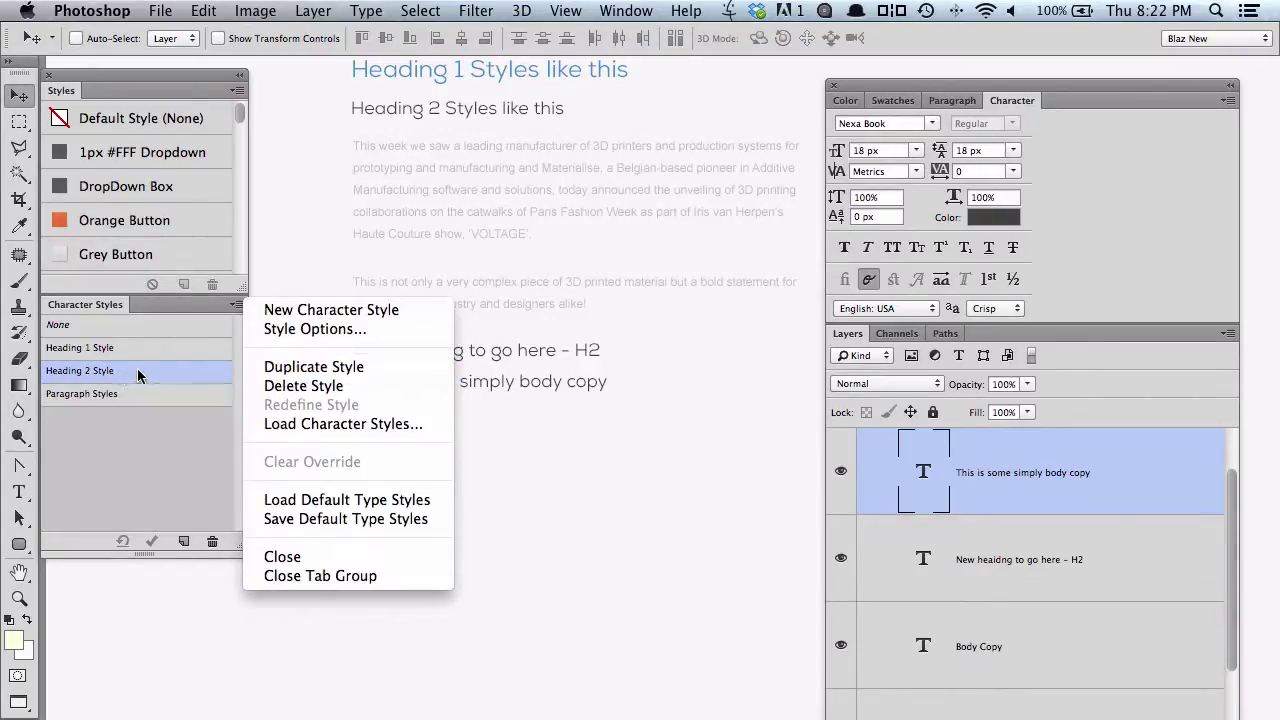
click(174, 431)
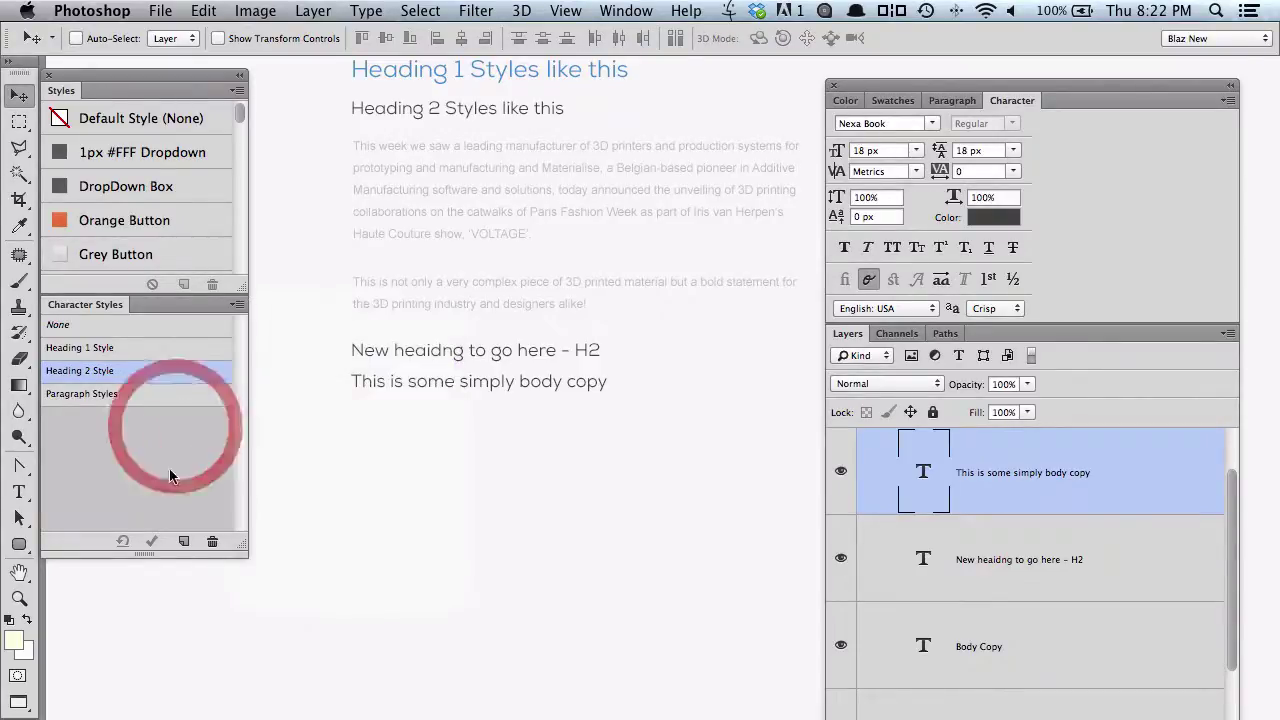
click(161, 397)
Create a new character style named Heading 3 Styles using the Nexa Light font.
click(183, 541)
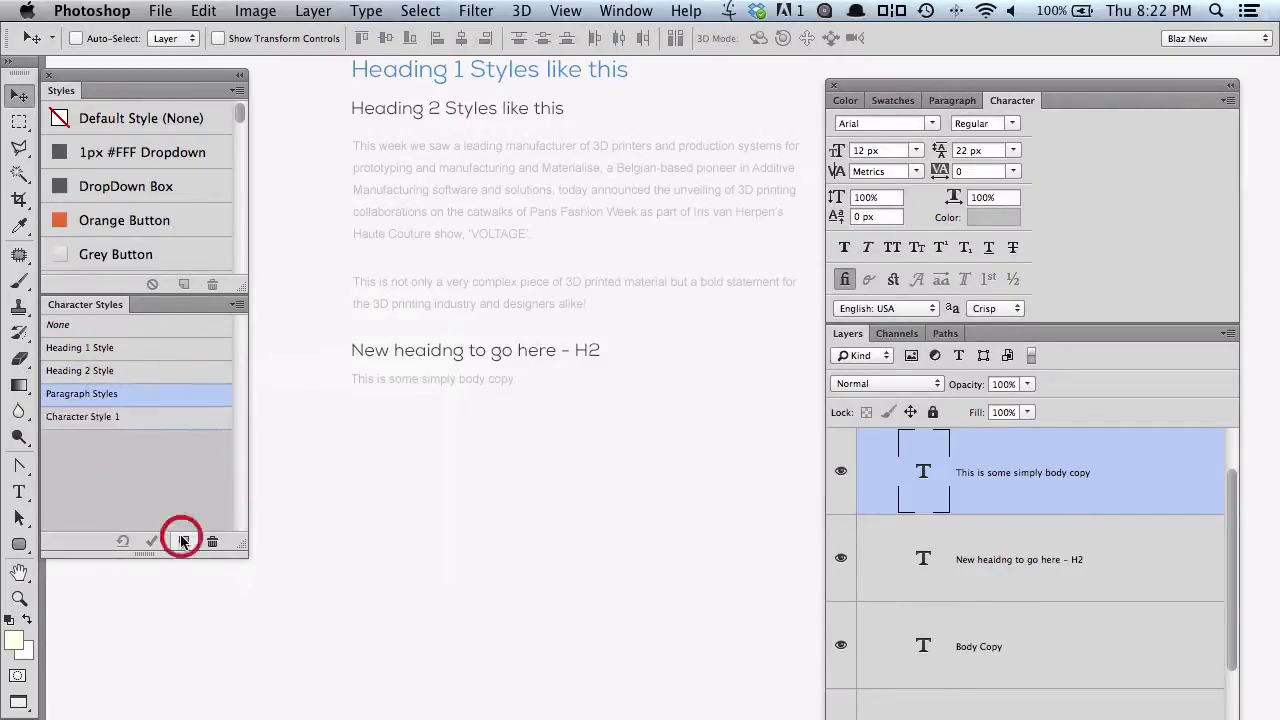
click(105, 416)
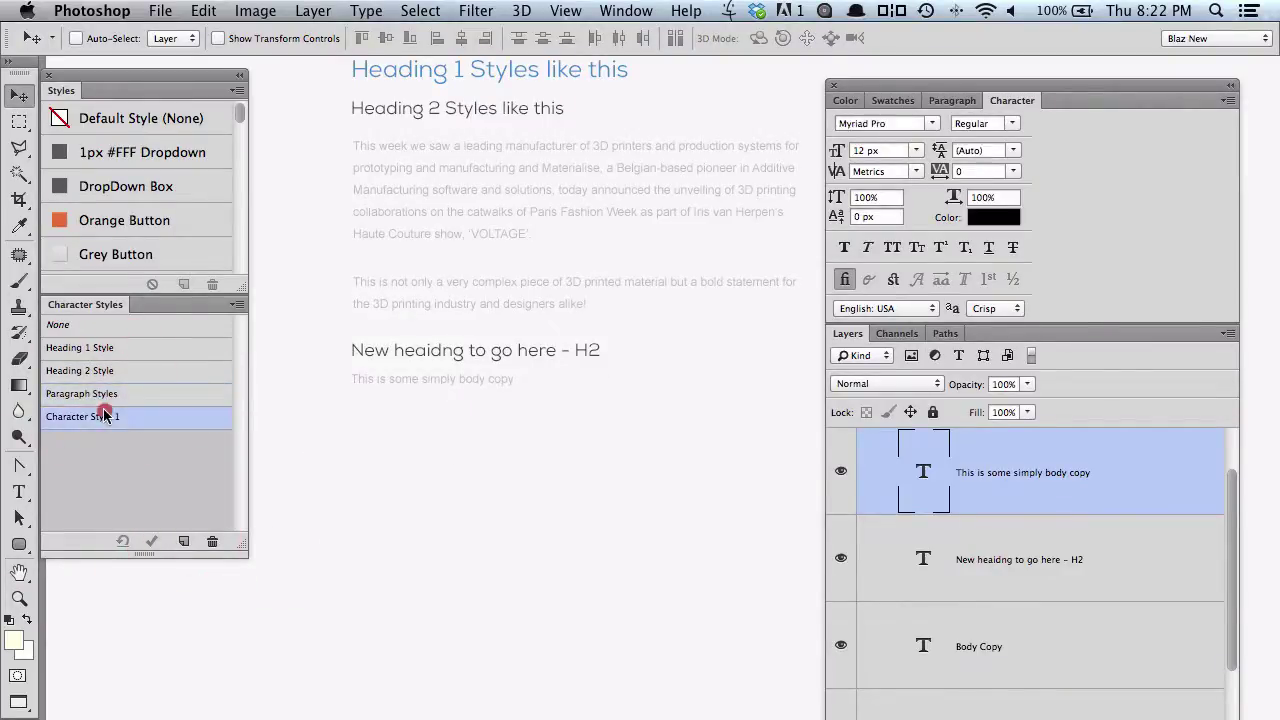
double_click(105, 416)
text(Heading 3 Styles)
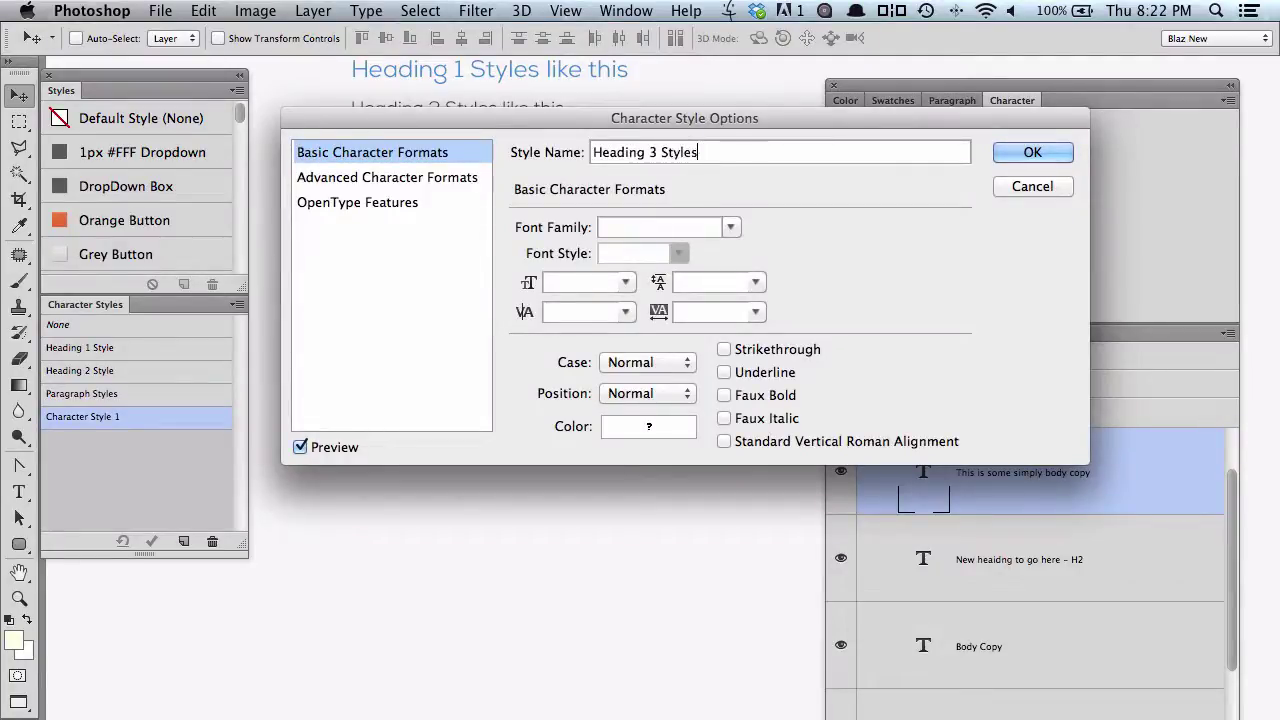
click(730, 227)
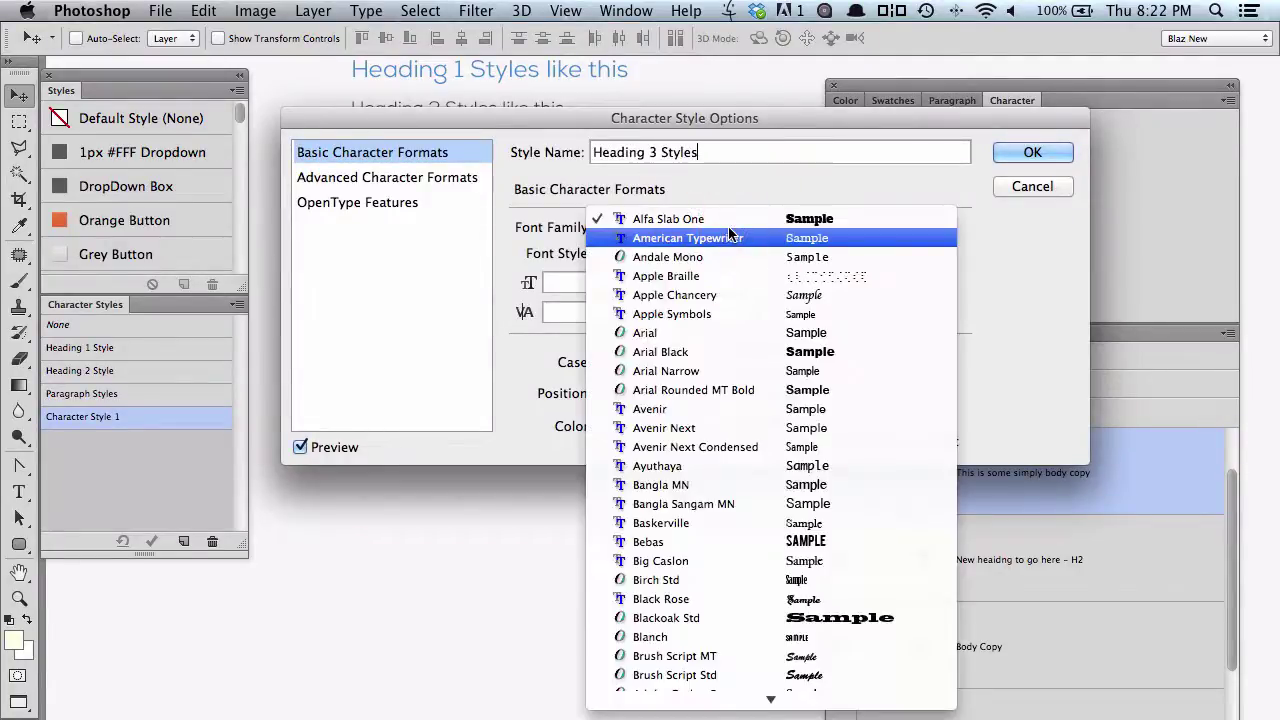
key(n)
key(e)
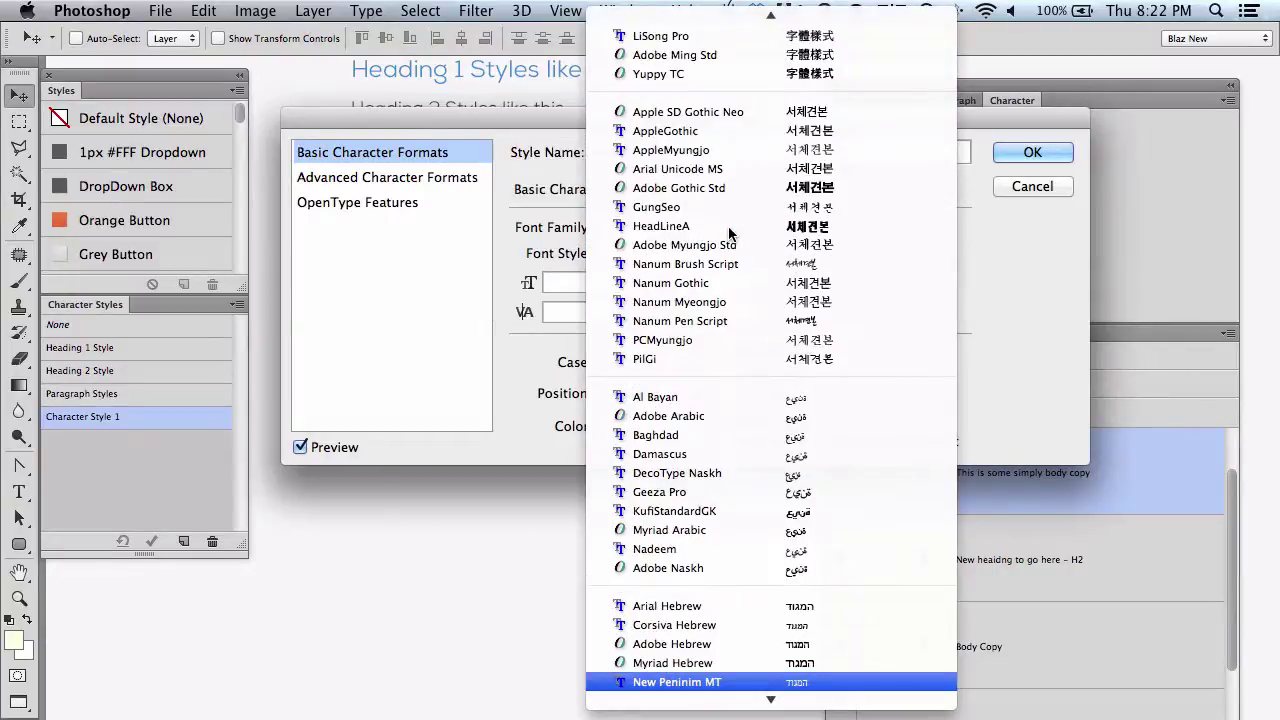
key(n)
key(a)
key(d)
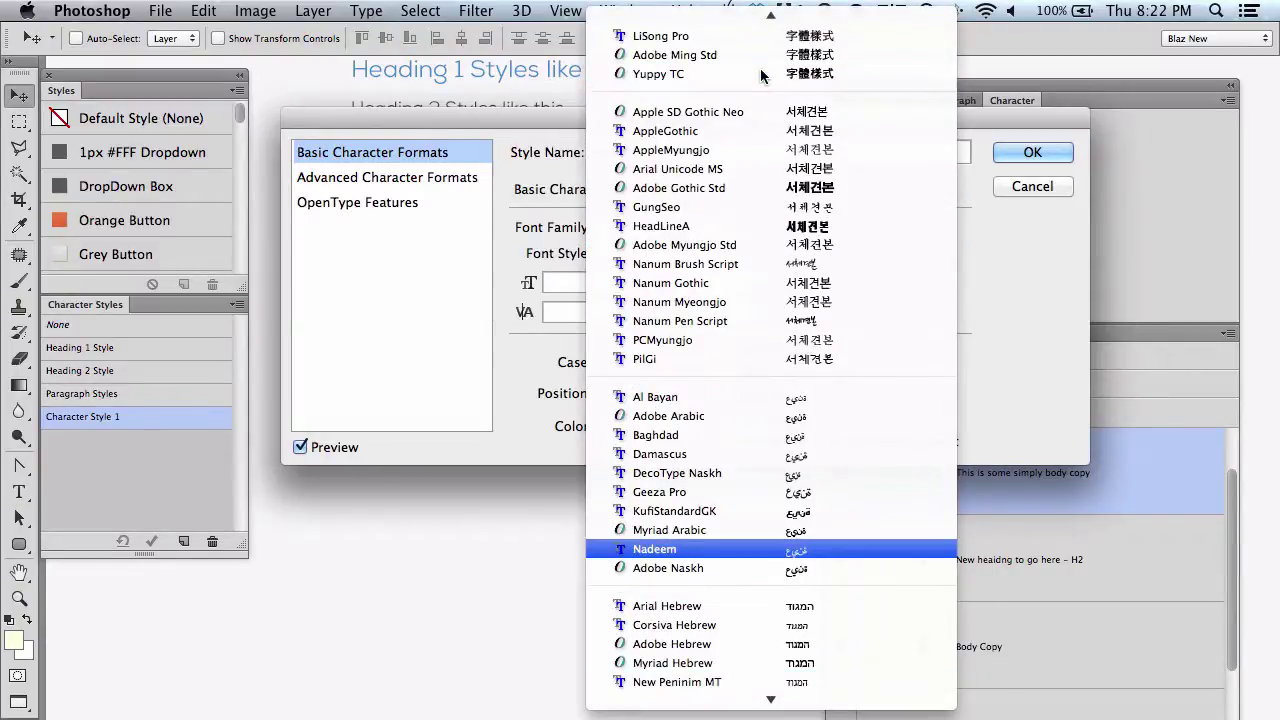
scroll(772, 132, up, 20)
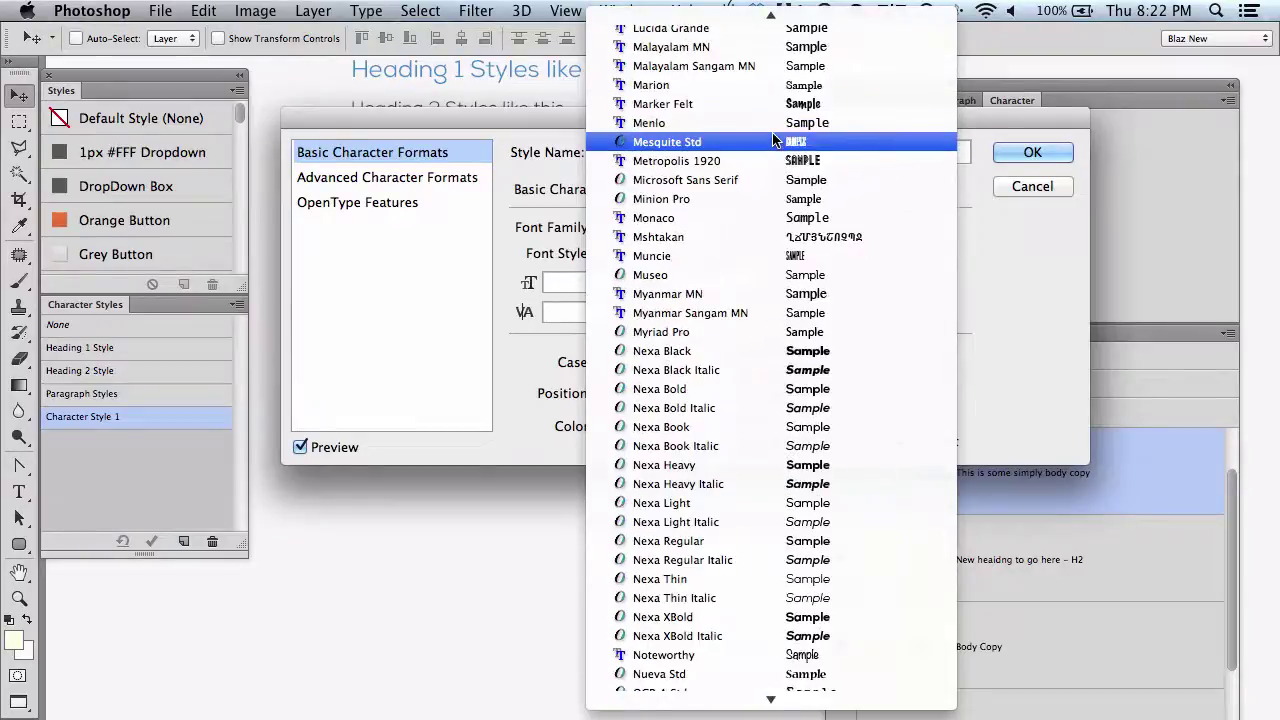
click(785, 502)
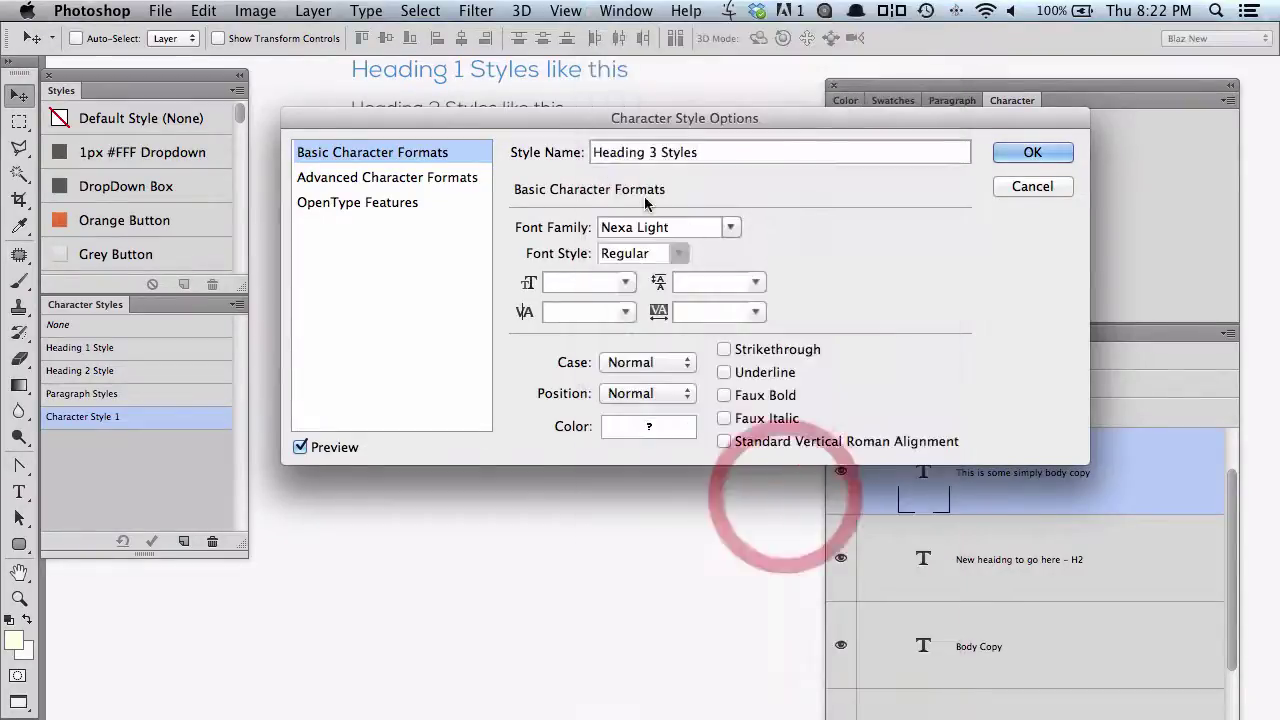
Give Heading 3 Styles 14 px size, 18 px leading, 0 tracking and dark blue colour.
click(624, 283)
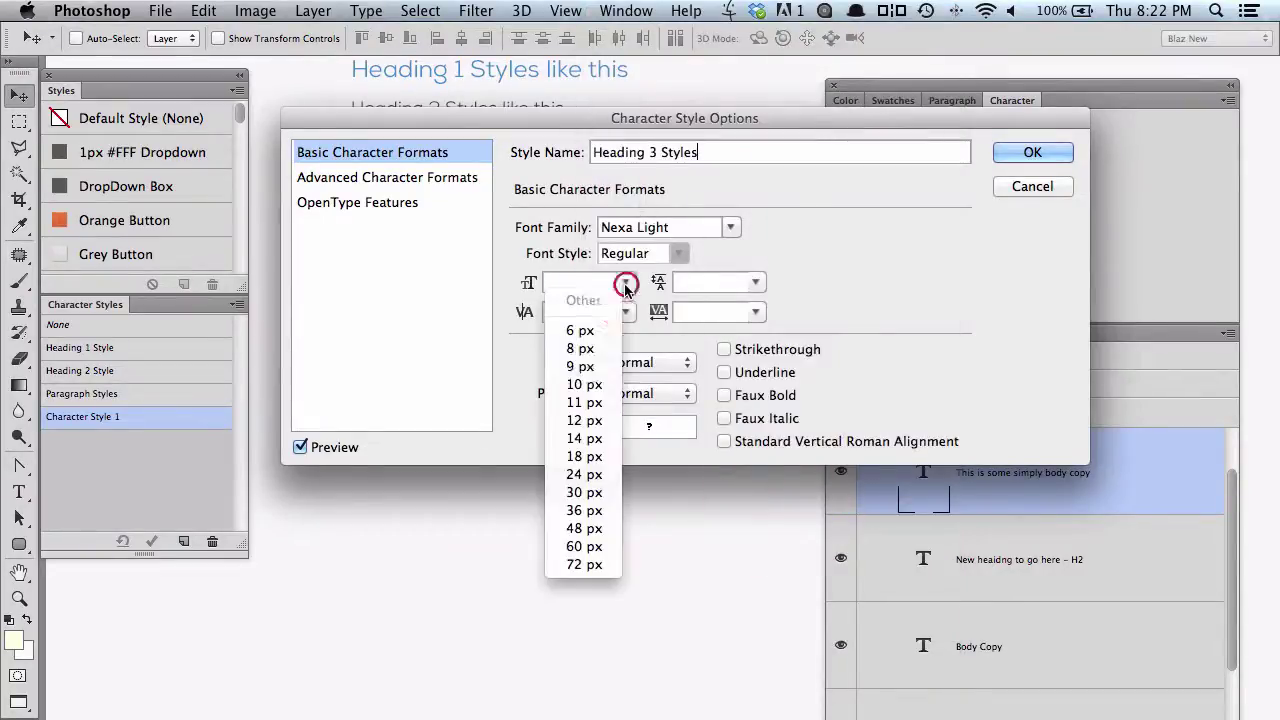
click(594, 441)
click(756, 282)
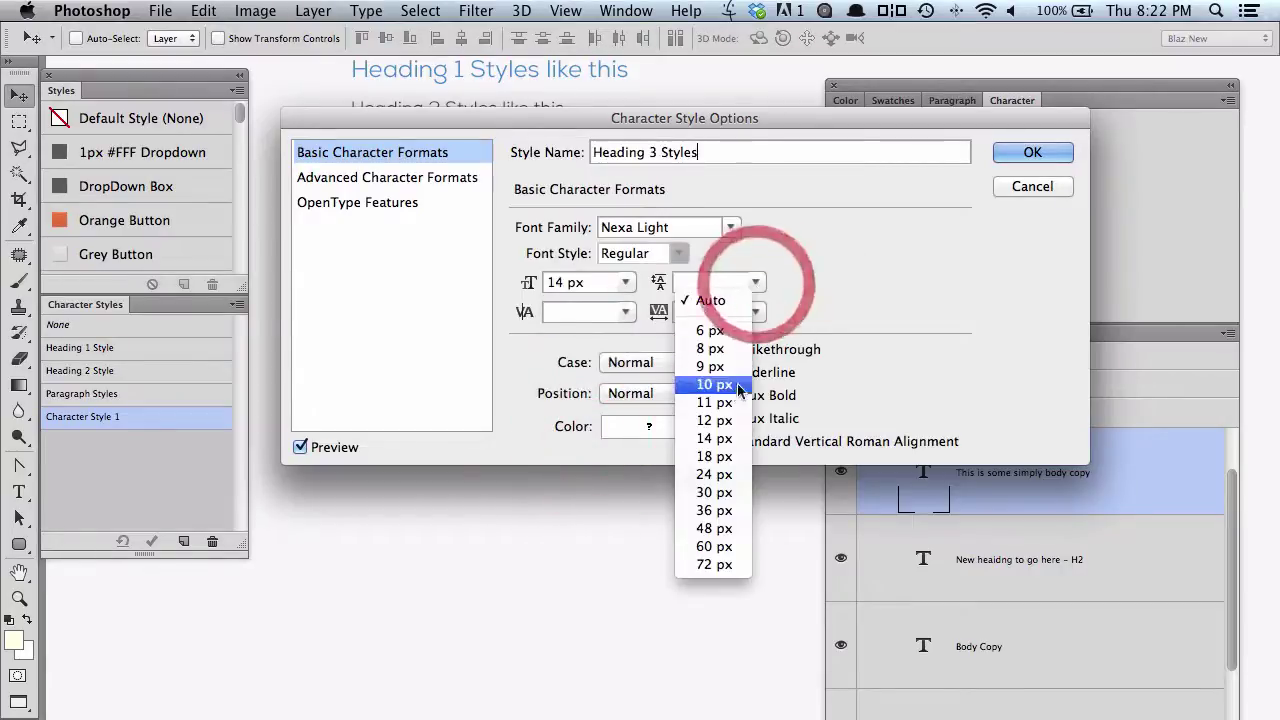
click(716, 457)
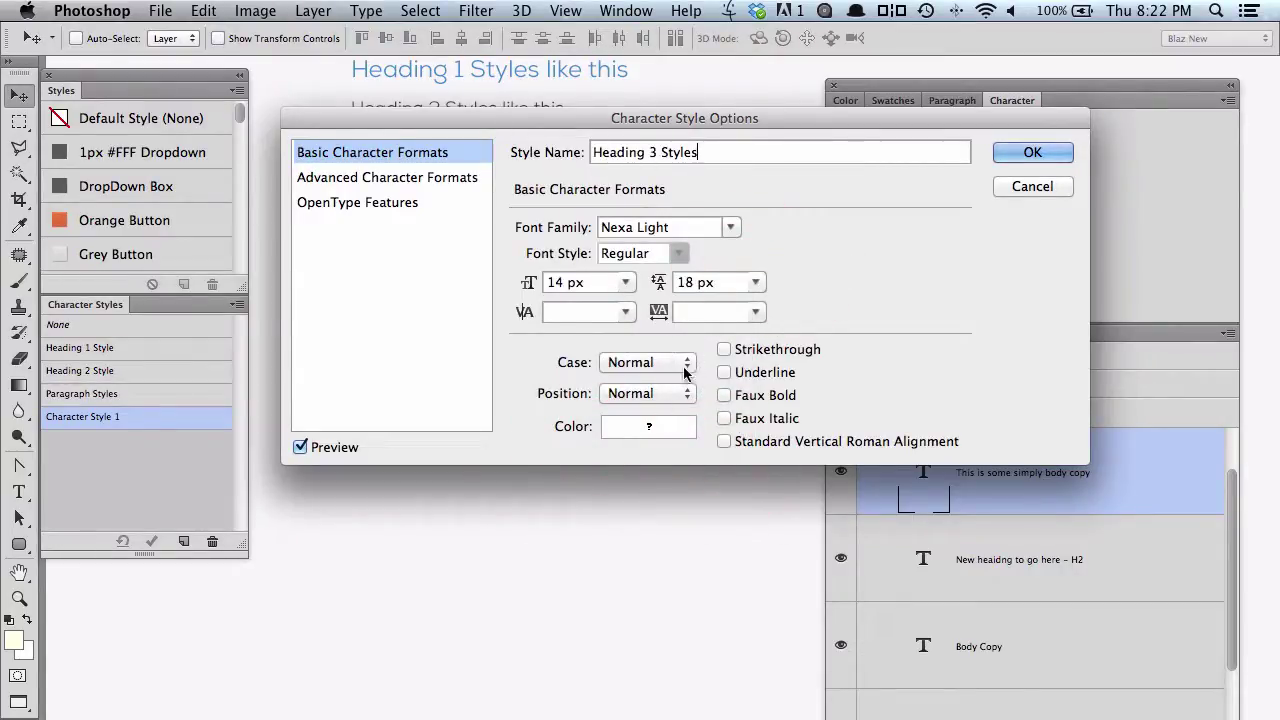
click(757, 312)
click(712, 450)
click(650, 426)
click(1013, 471)
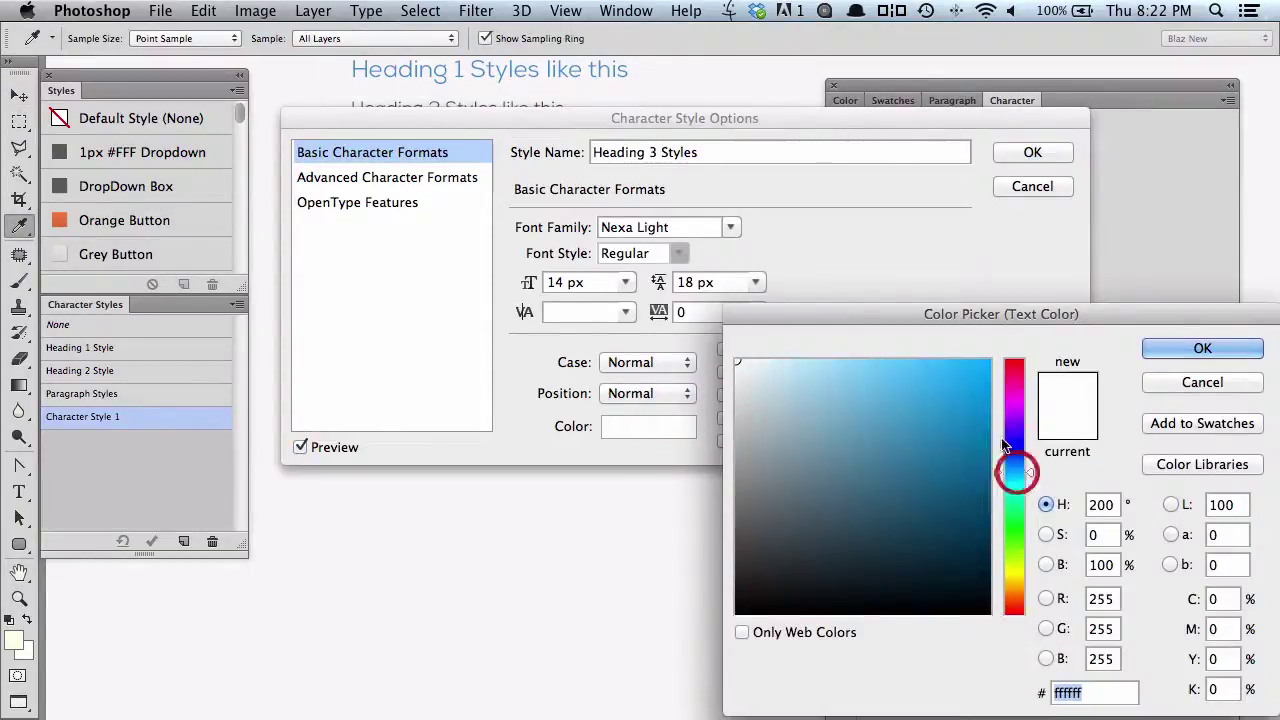
click(990, 523)
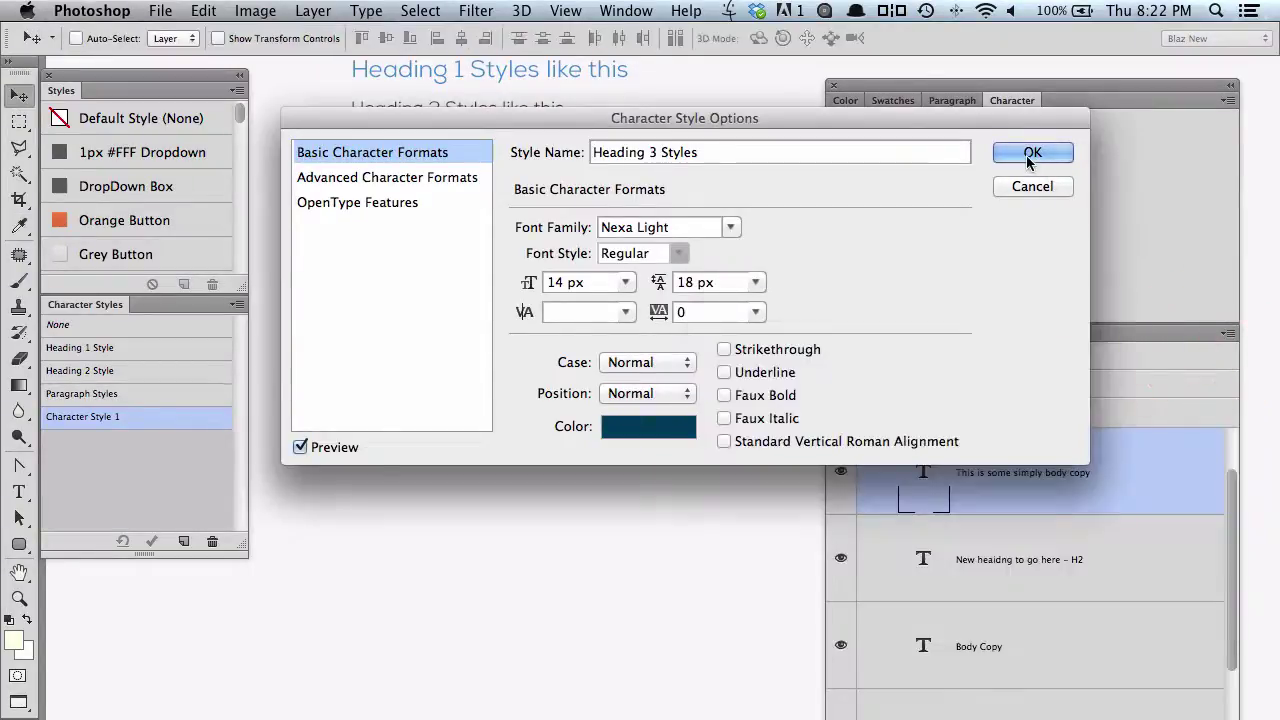
click(1033, 152)
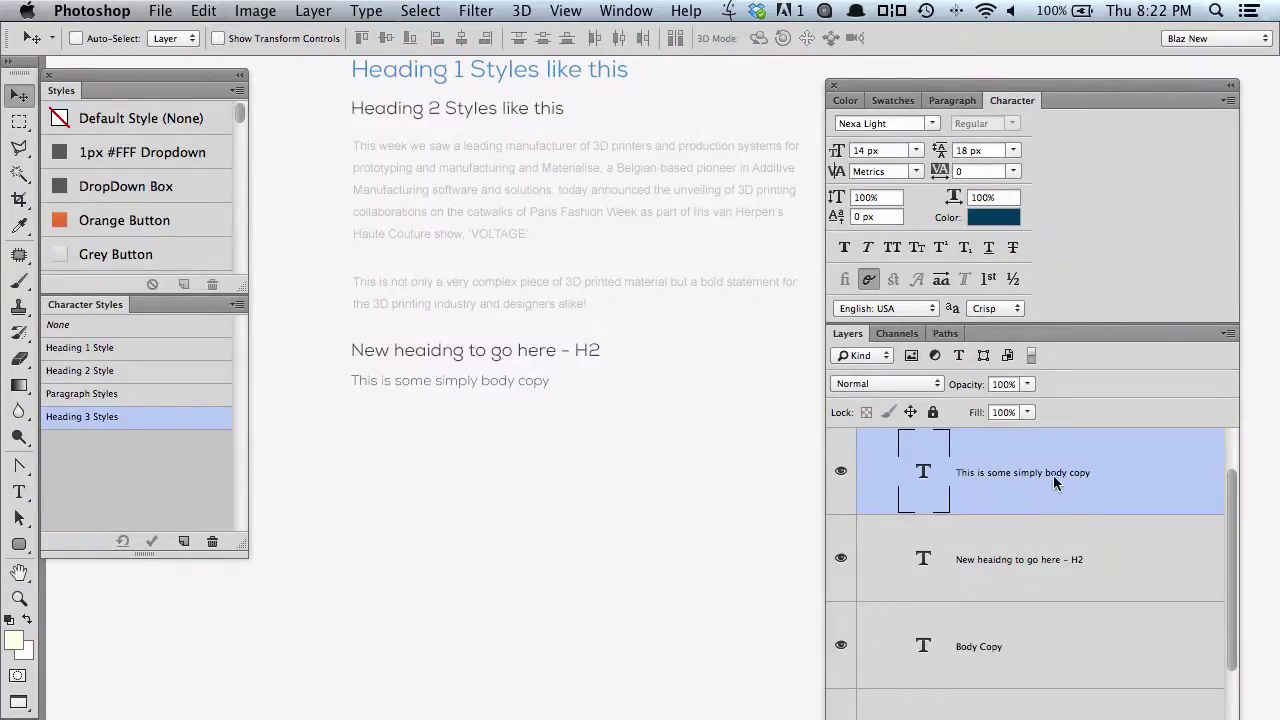
Apply Paragraph Styles to the body copy and add 'This is what a heading 3 style look slike' below.
click(940, 480)
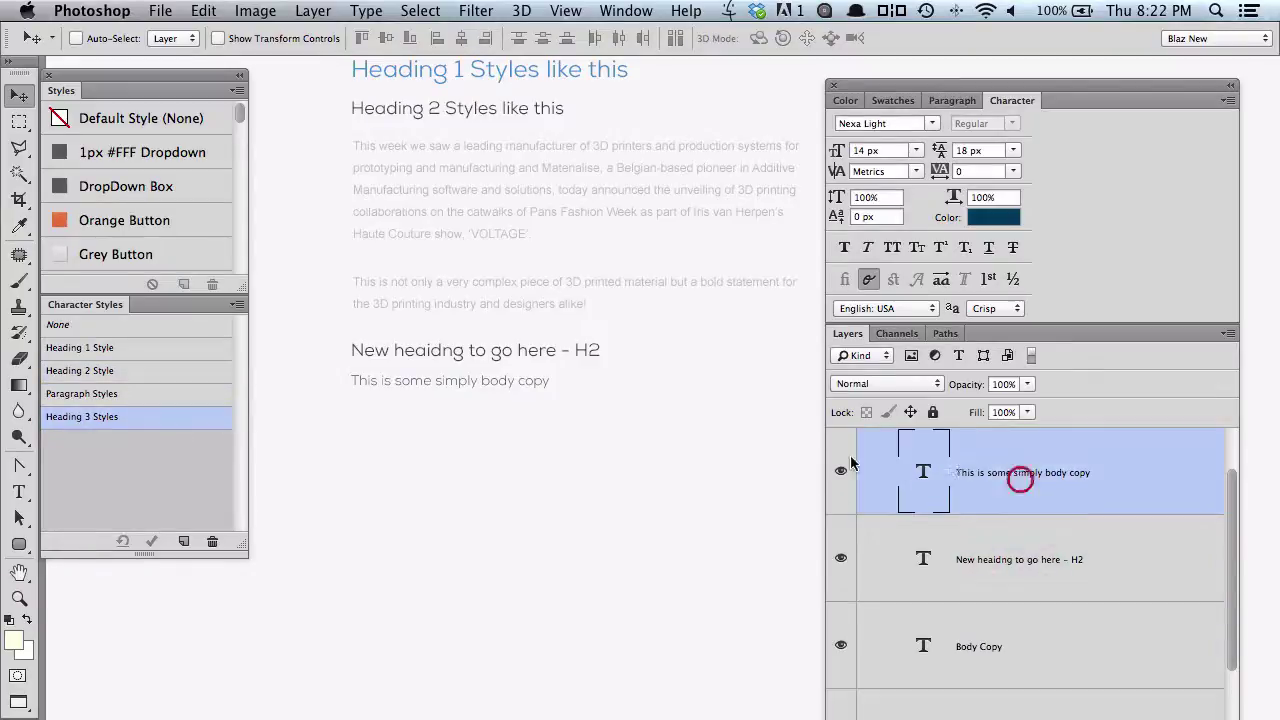
click(112, 392)
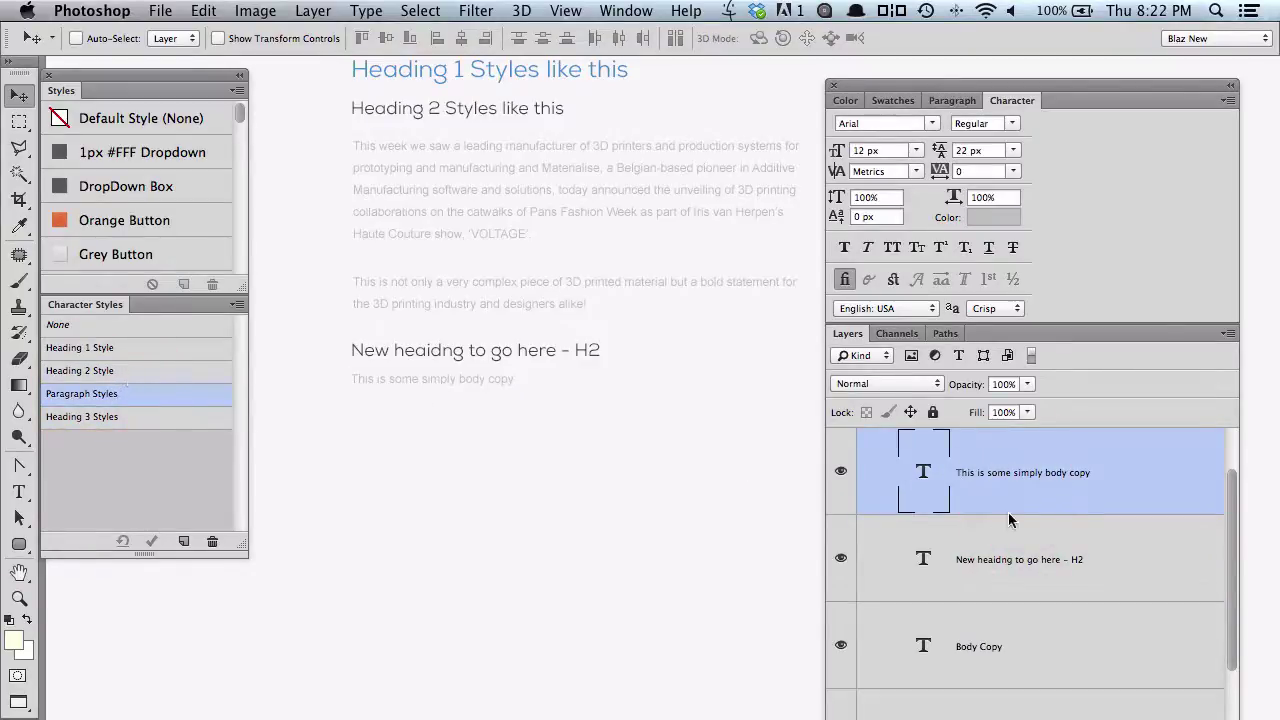
key(t)
drag(352, 399, 746, 487)
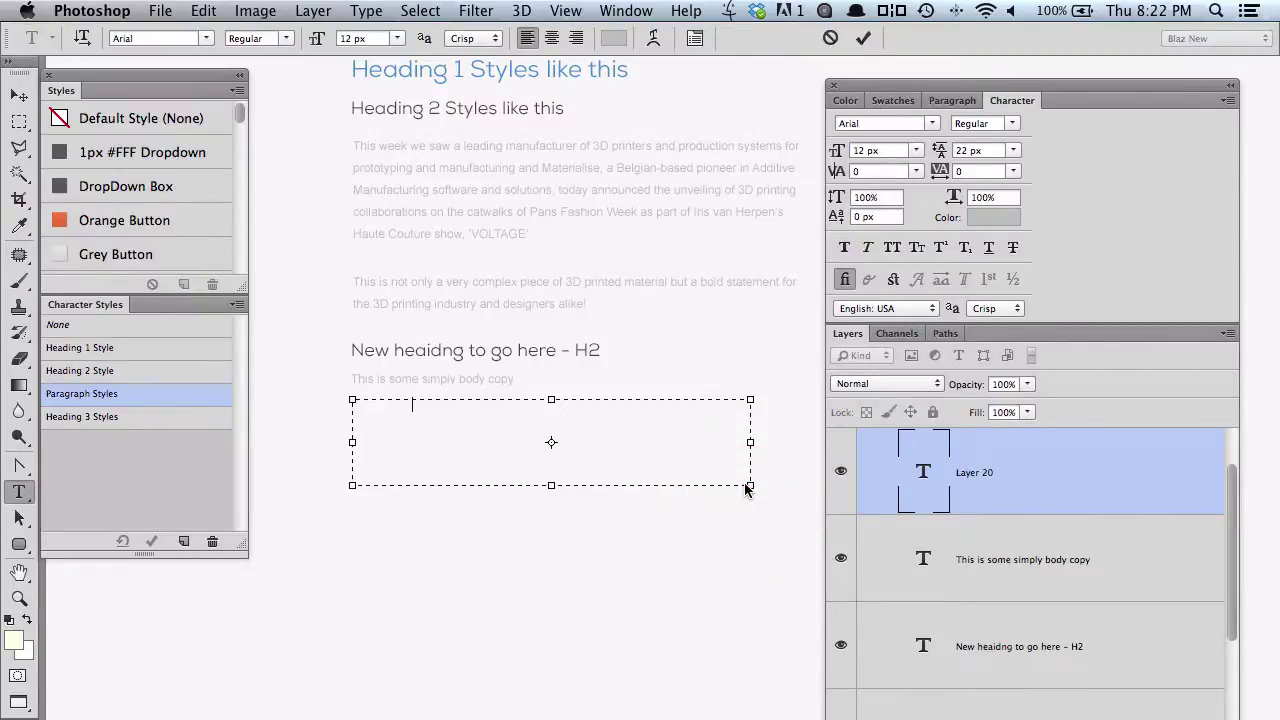
text(This is what a heading 3 style is)
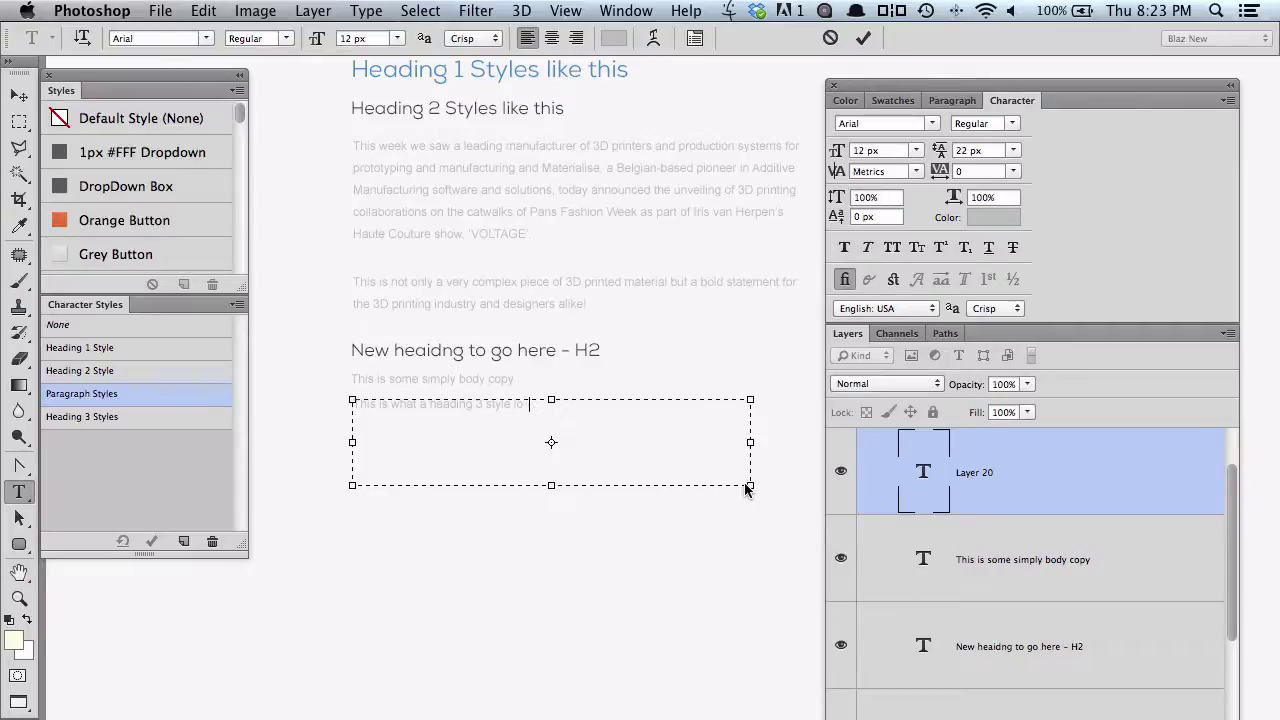
text(ok slike)
click(19, 95)
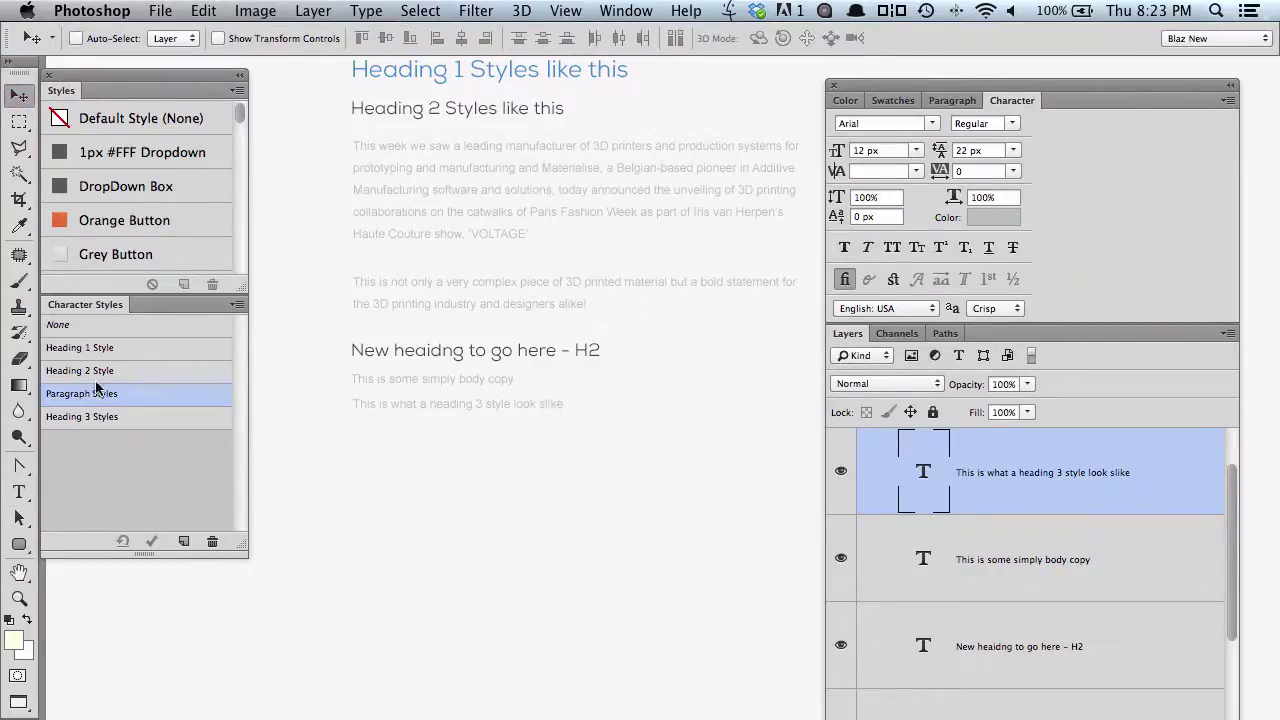
Apply Heading 3 Styles, then Heading 2 Style, to the new sample line.
click(116, 418)
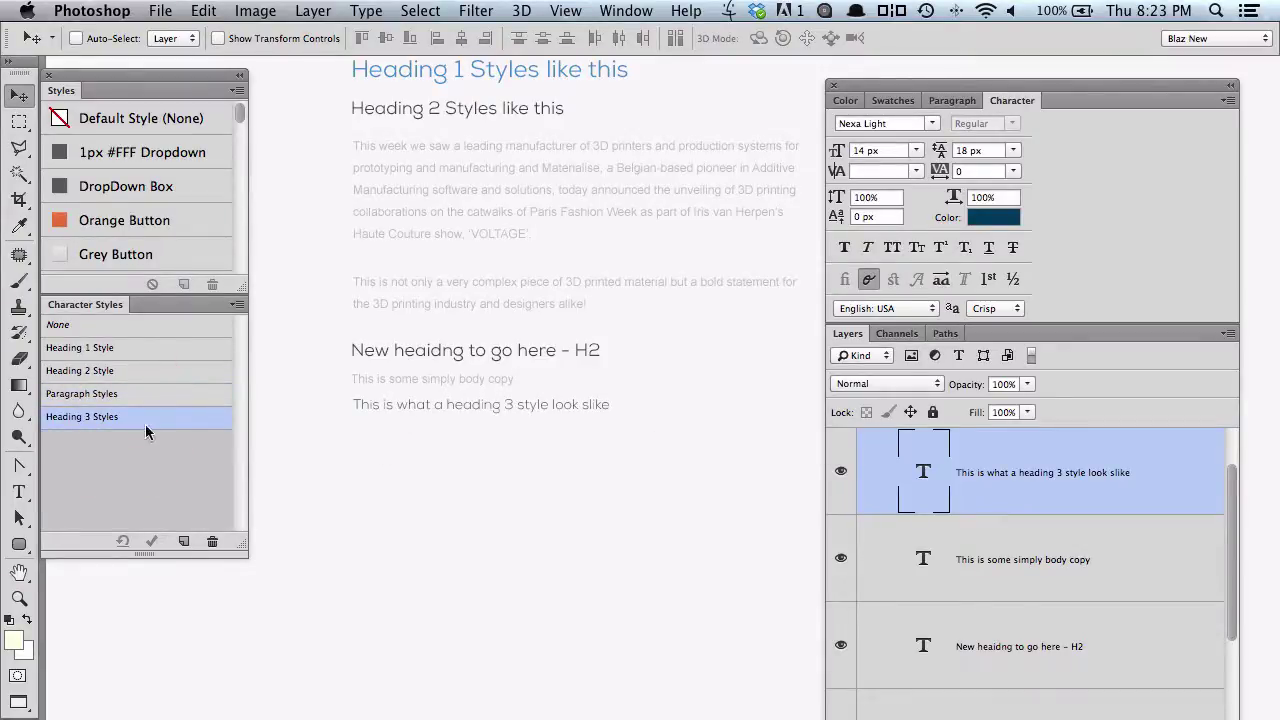
click(132, 370)
scroll(562, 285, up, 3)
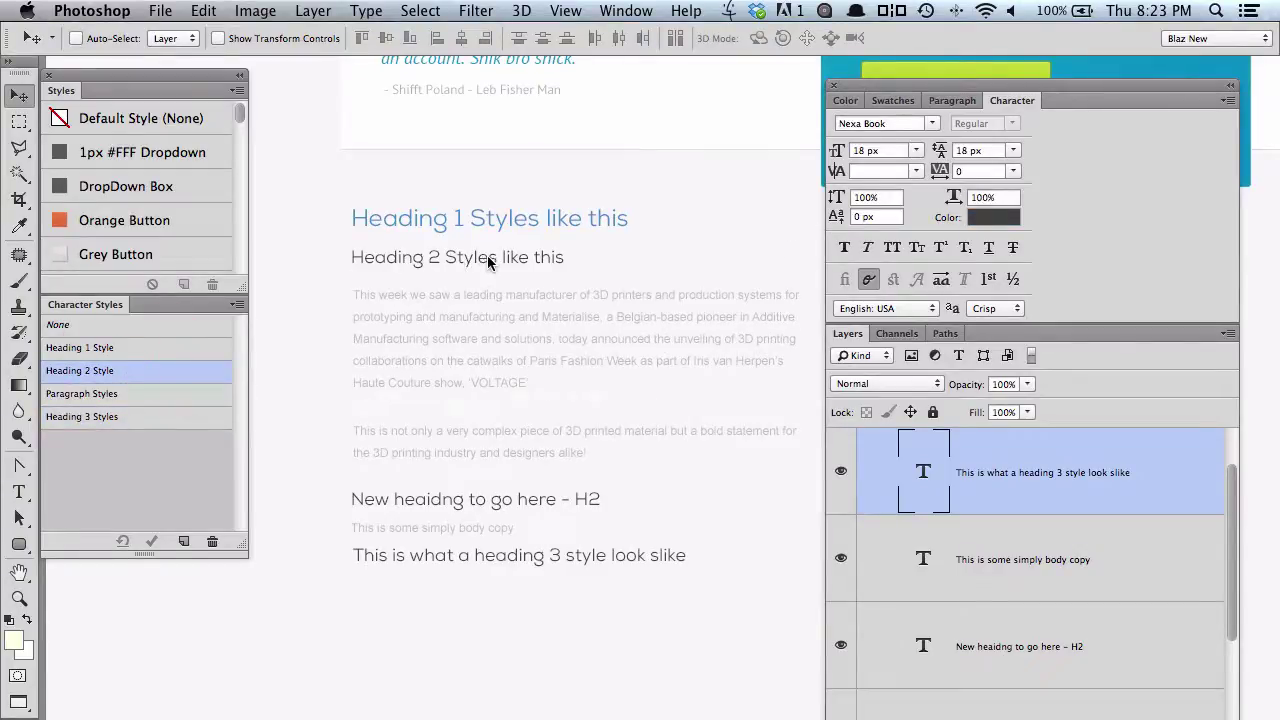
Click into the two Heading 2 lines with the Type tool and commit each.
key(t)
click(519, 256)
click(12, 96)
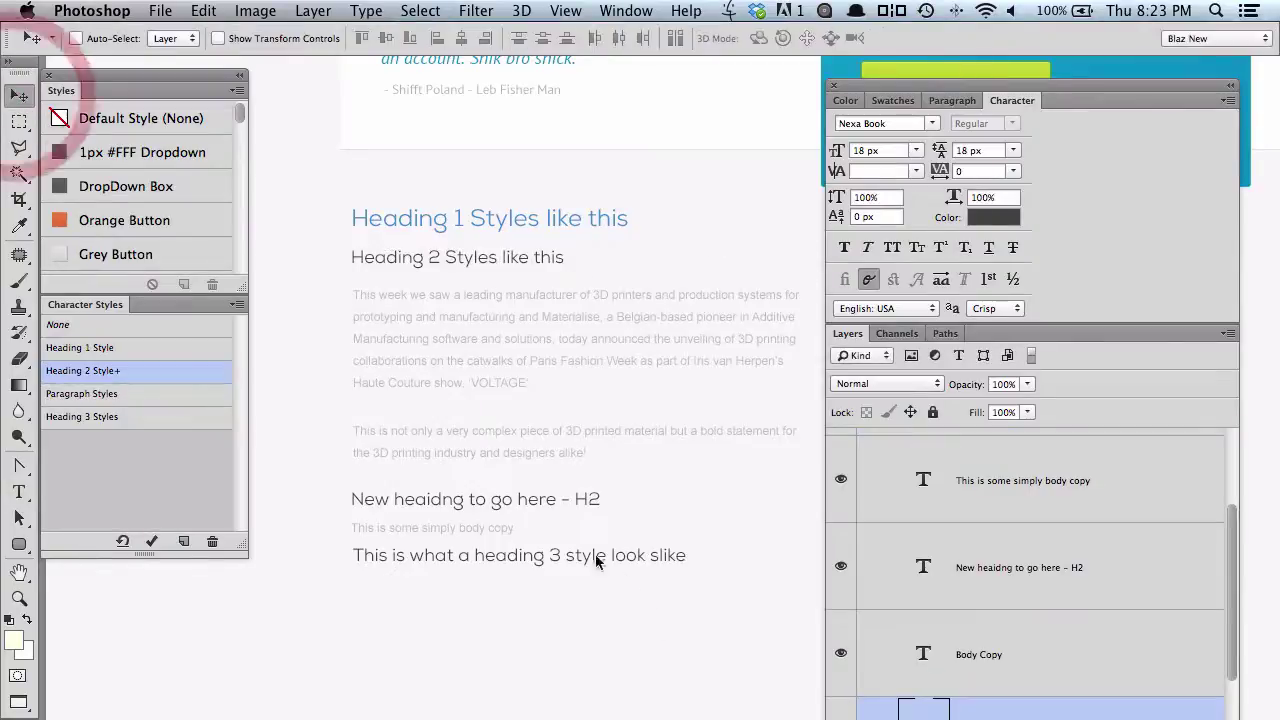
key(t)
click(560, 500)
click(19, 94)
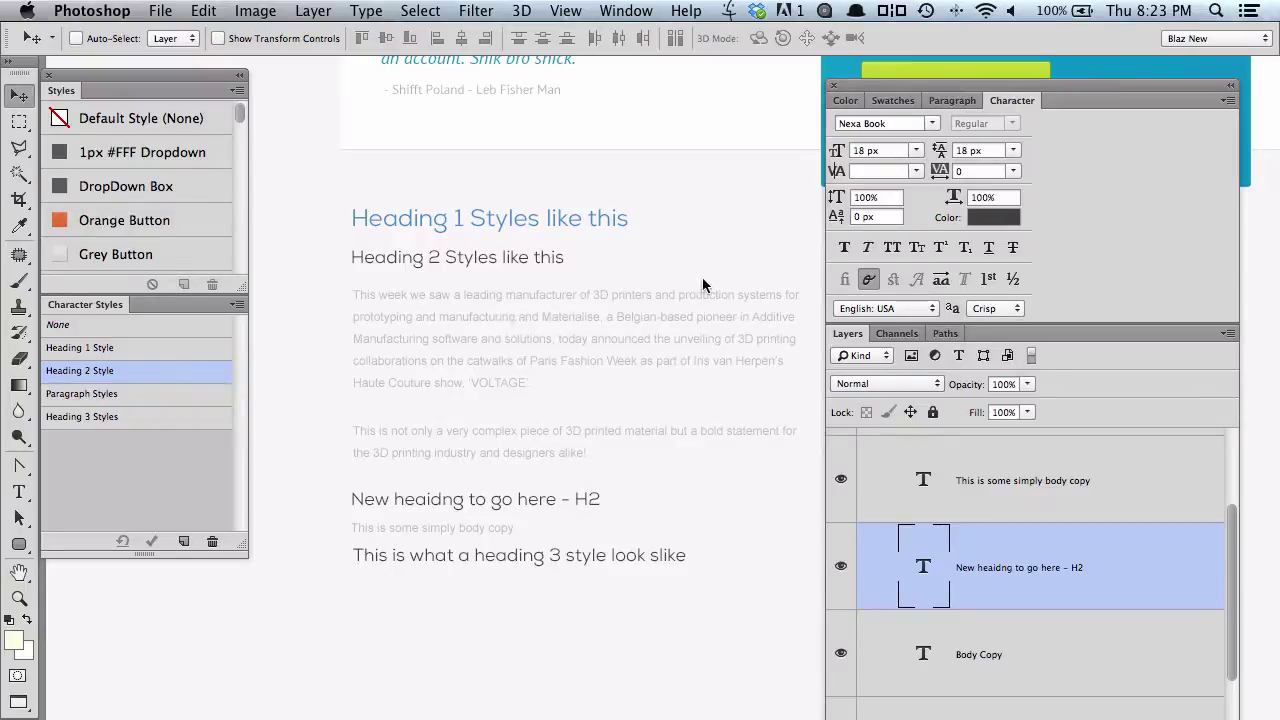
Sample a green text colour for Heading 2 Style in its style options.
double_click(157, 375)
drag(658, 118, 1035, 142)
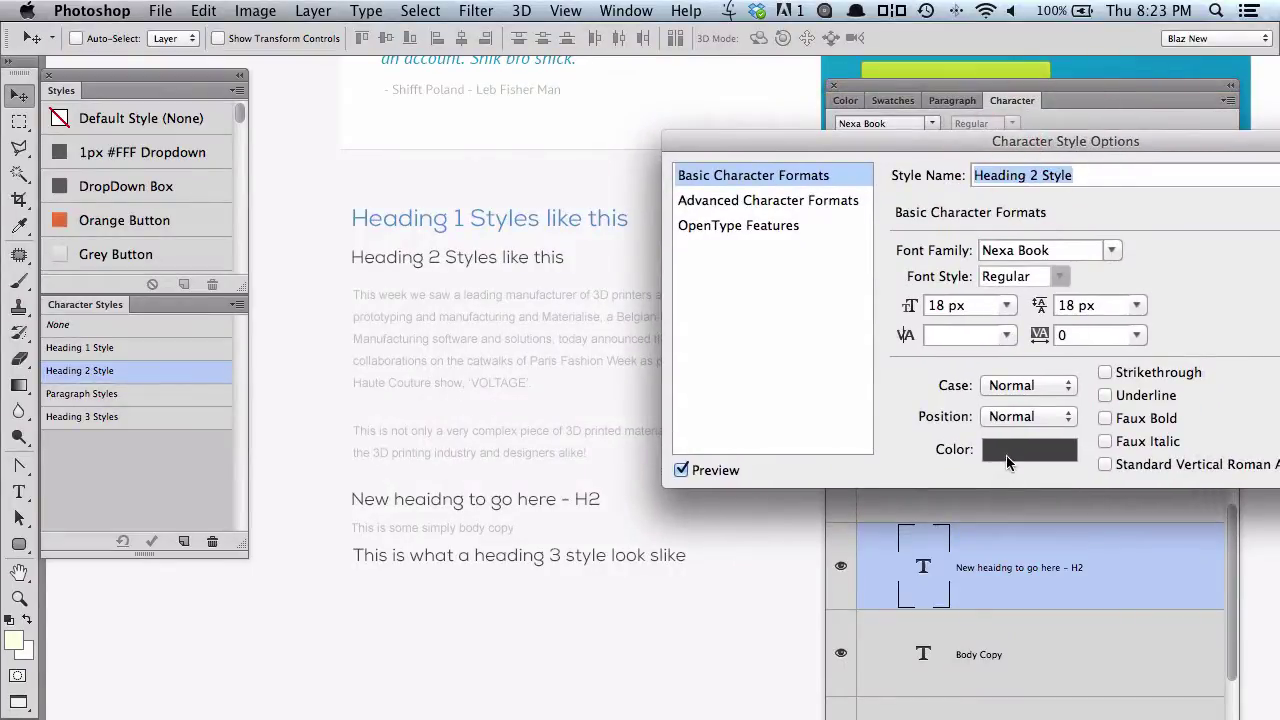
drag(1008, 451, 1045, 297)
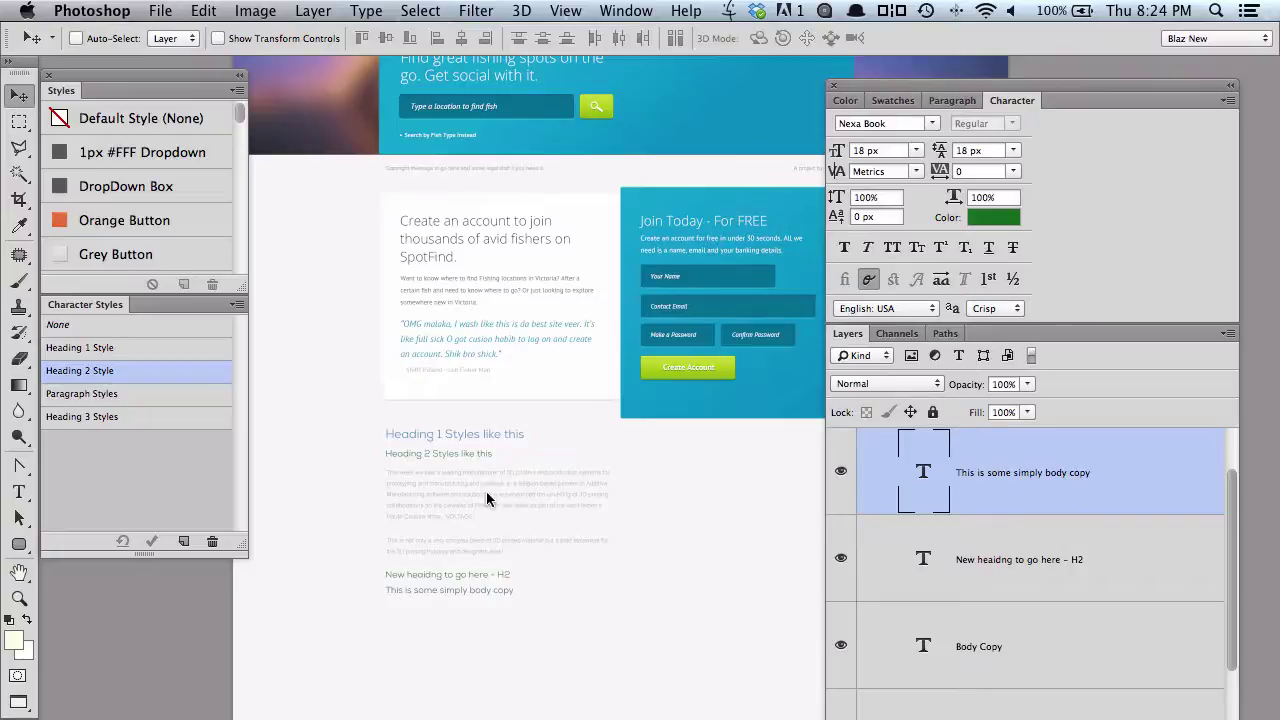
Scroll through the page mockup to review the green Heading 2 lines.
scroll(628, 415, up, 2)
scroll(628, 422, up, 5)
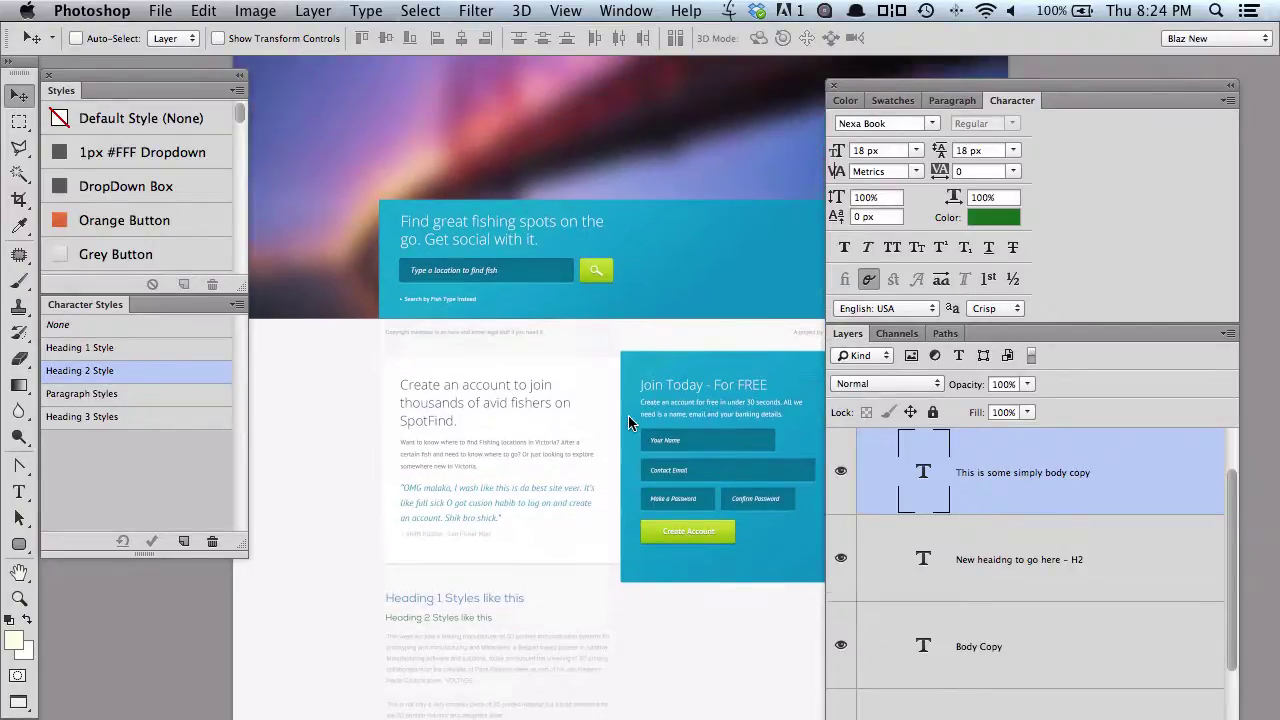
scroll(628, 415, down, 4)
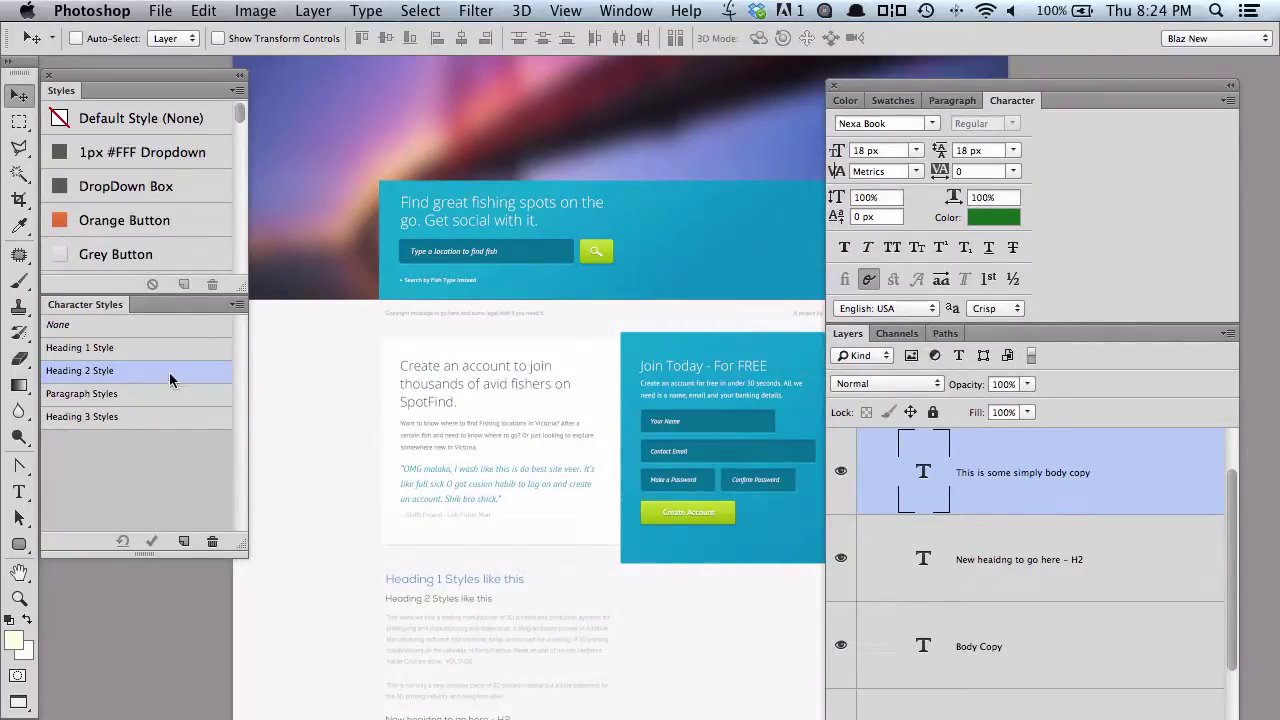
Create a new blank document with the default settings.
click(160, 10)
click(160, 10)
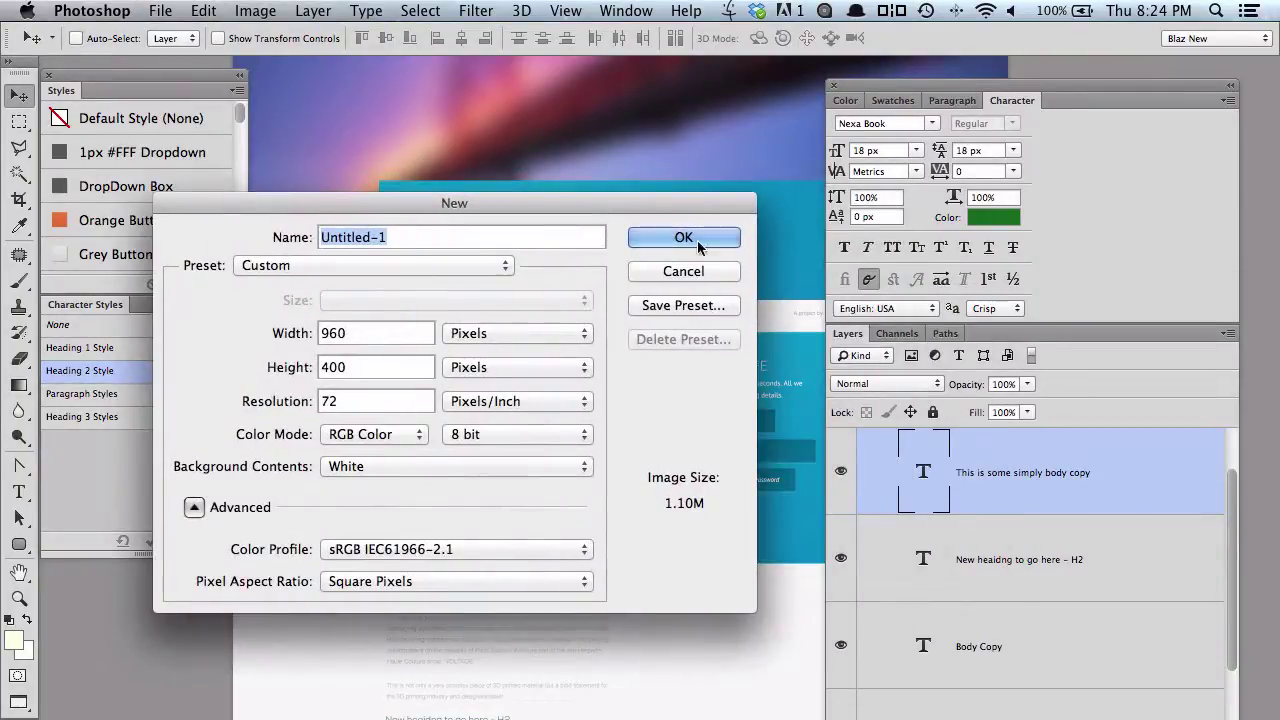
click(702, 245)
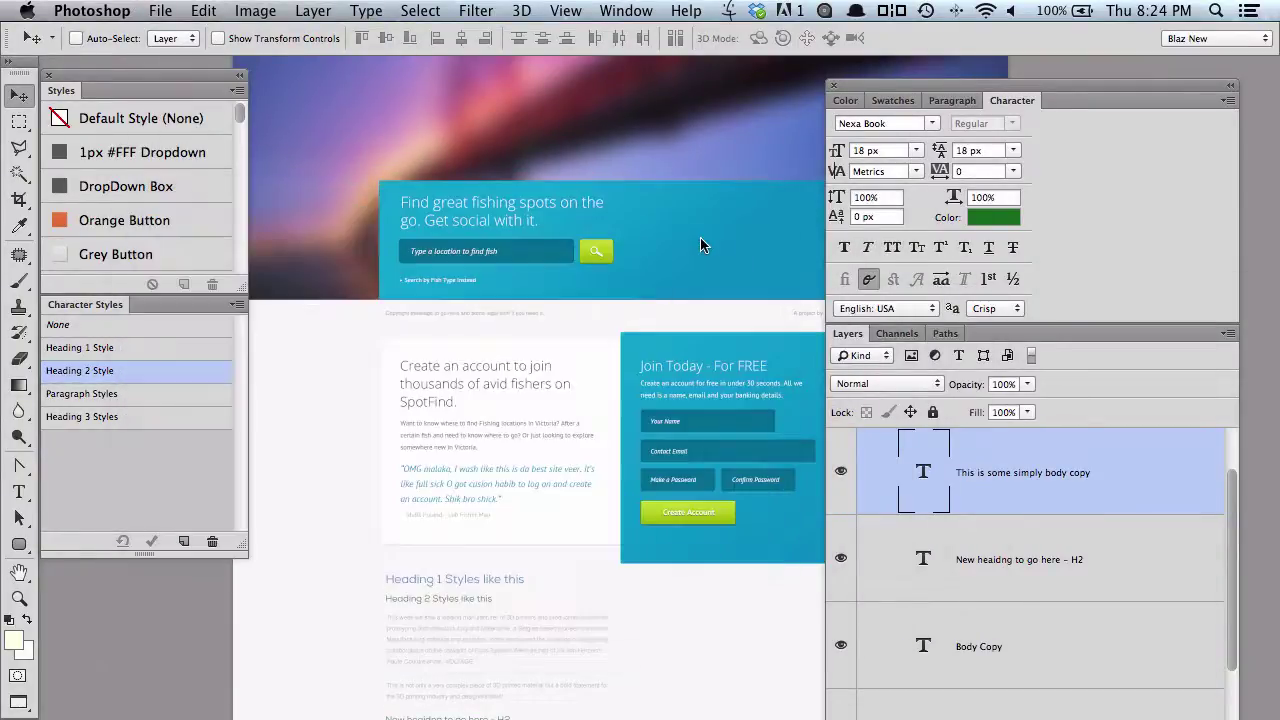